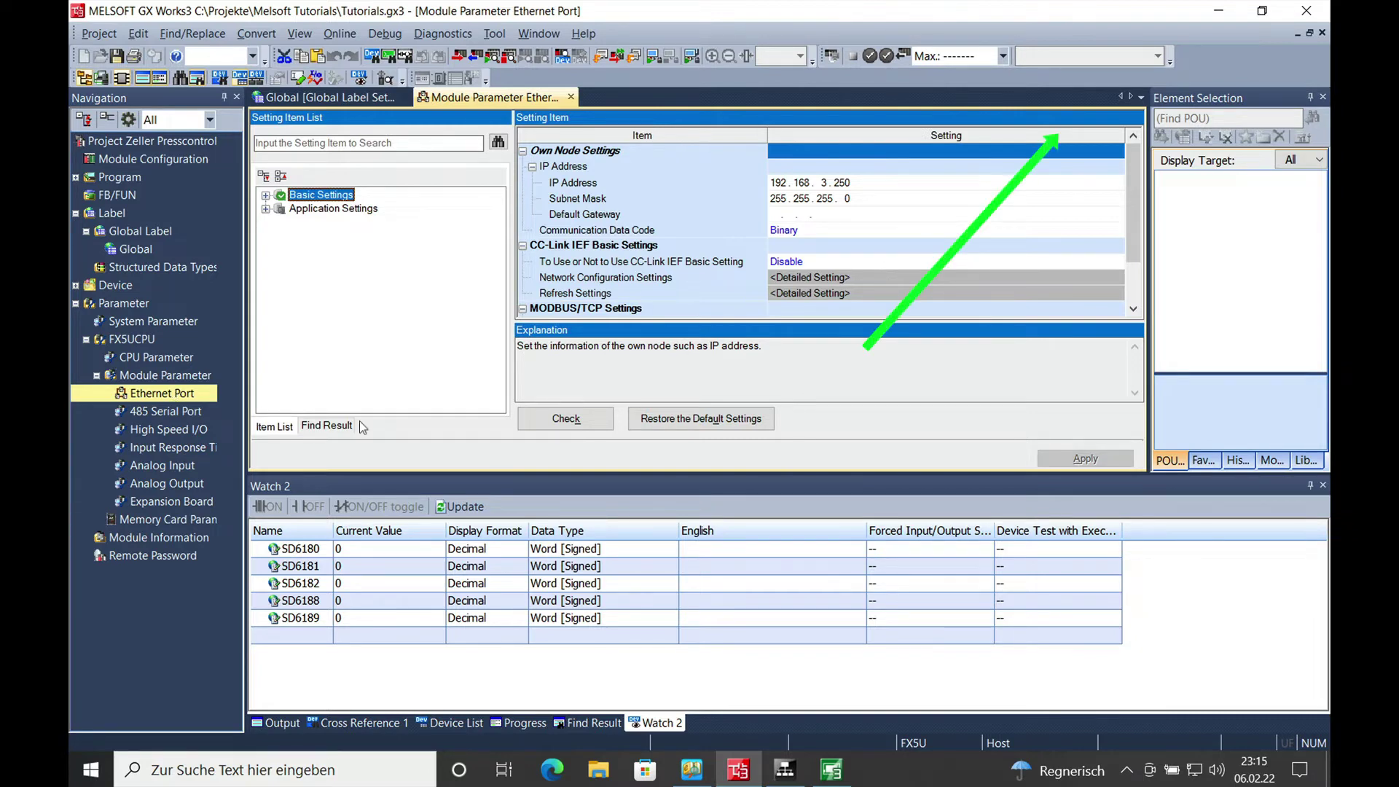
pyautogui.click(736, 771)
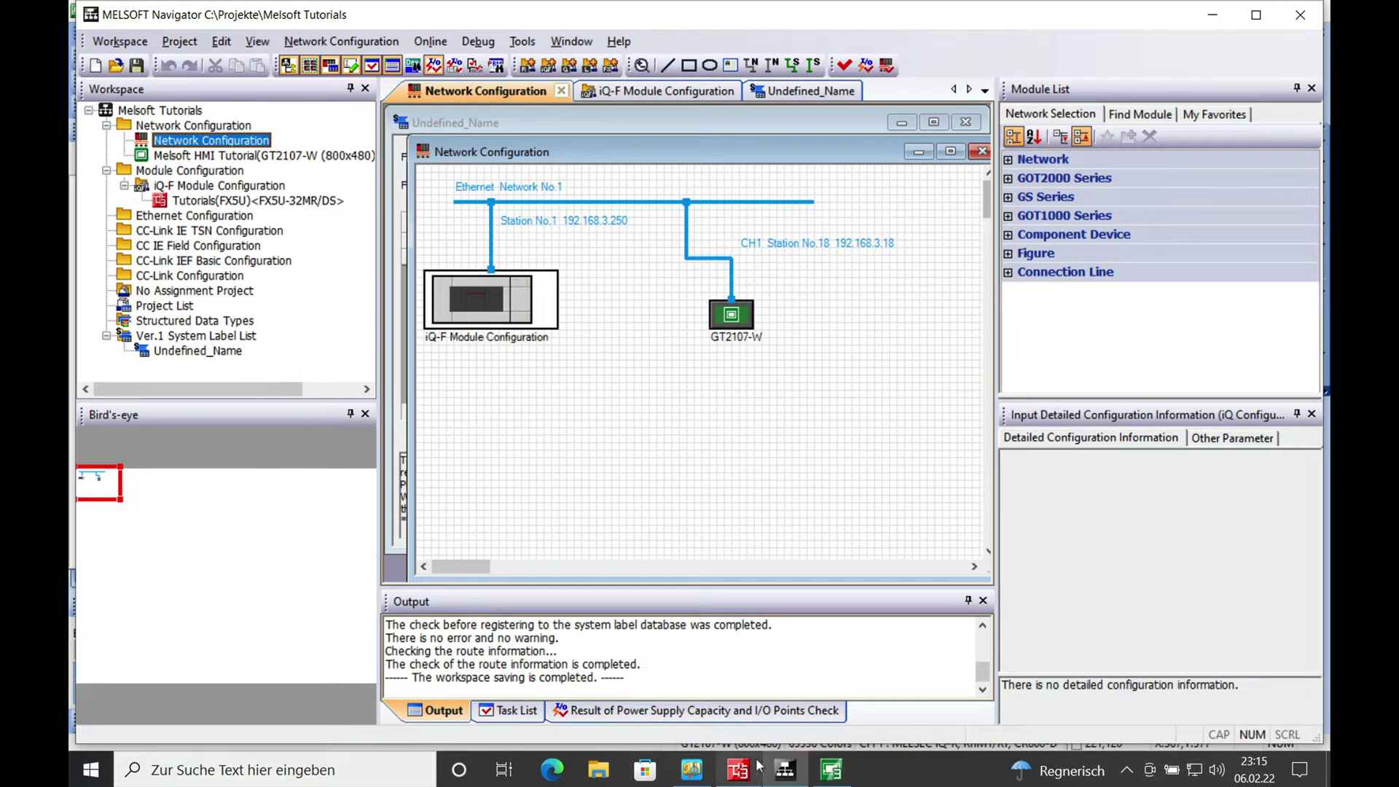
pyautogui.moveTo(752, 769)
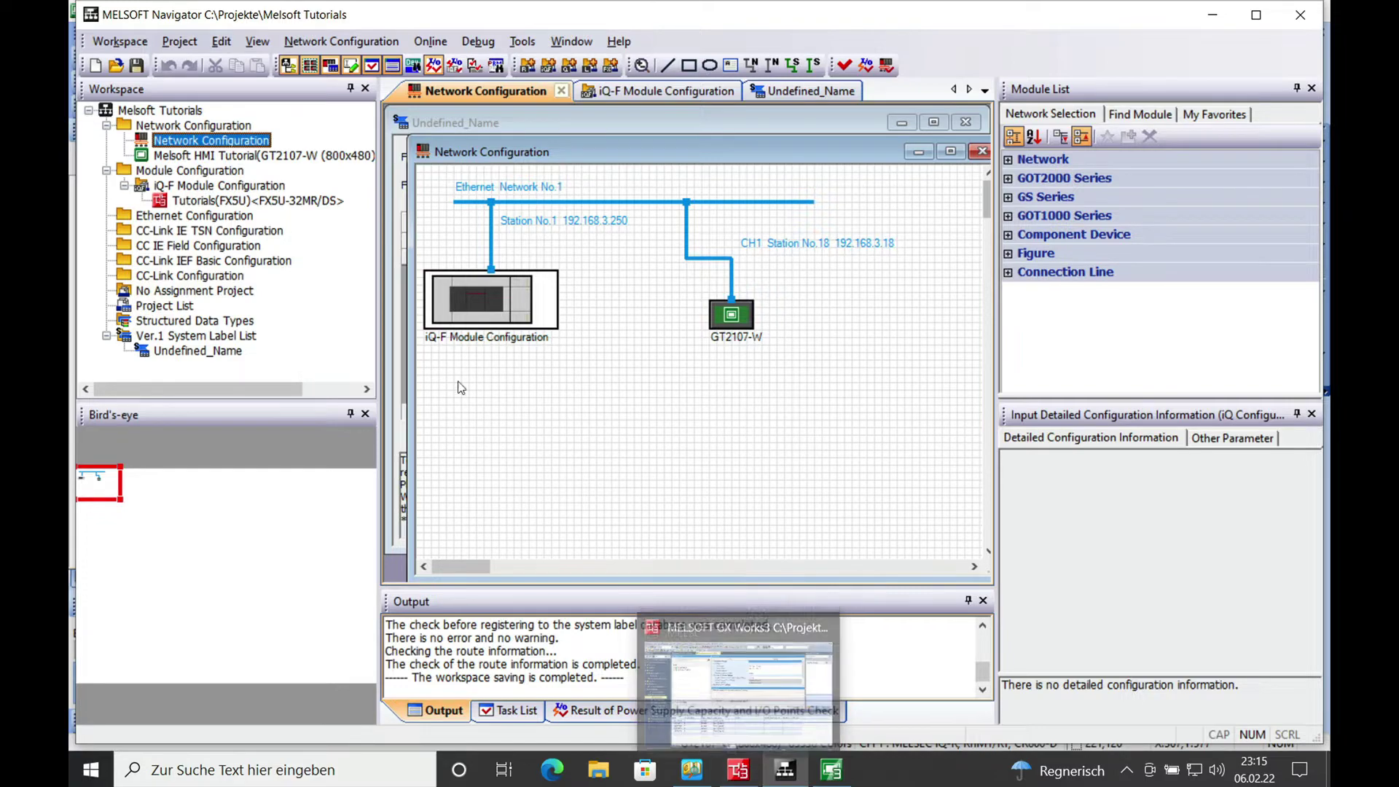
pyautogui.click(738, 769)
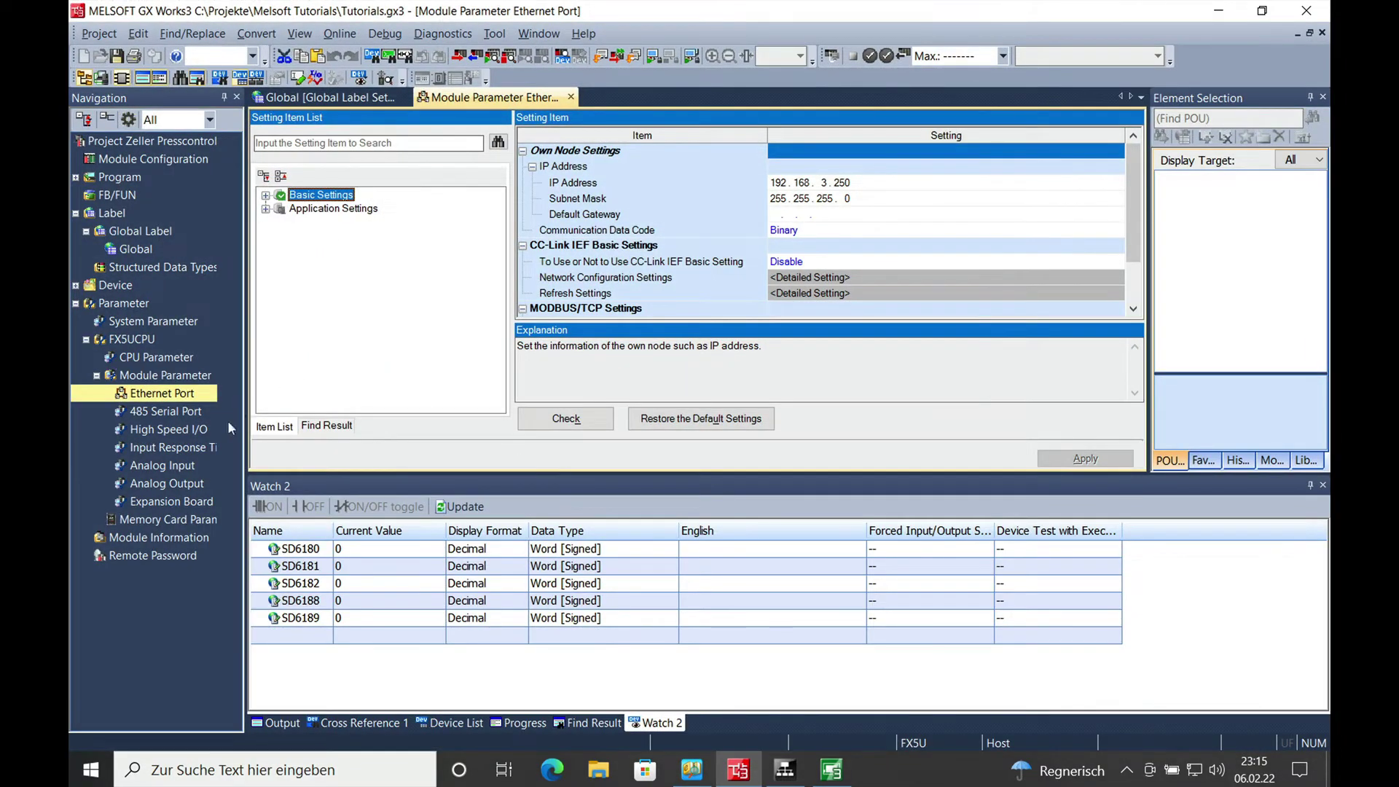
# In the Global label list, add Mysecondlabel in row 2 with data type Bit and device M101.
pyautogui.doubleClick(157, 285)
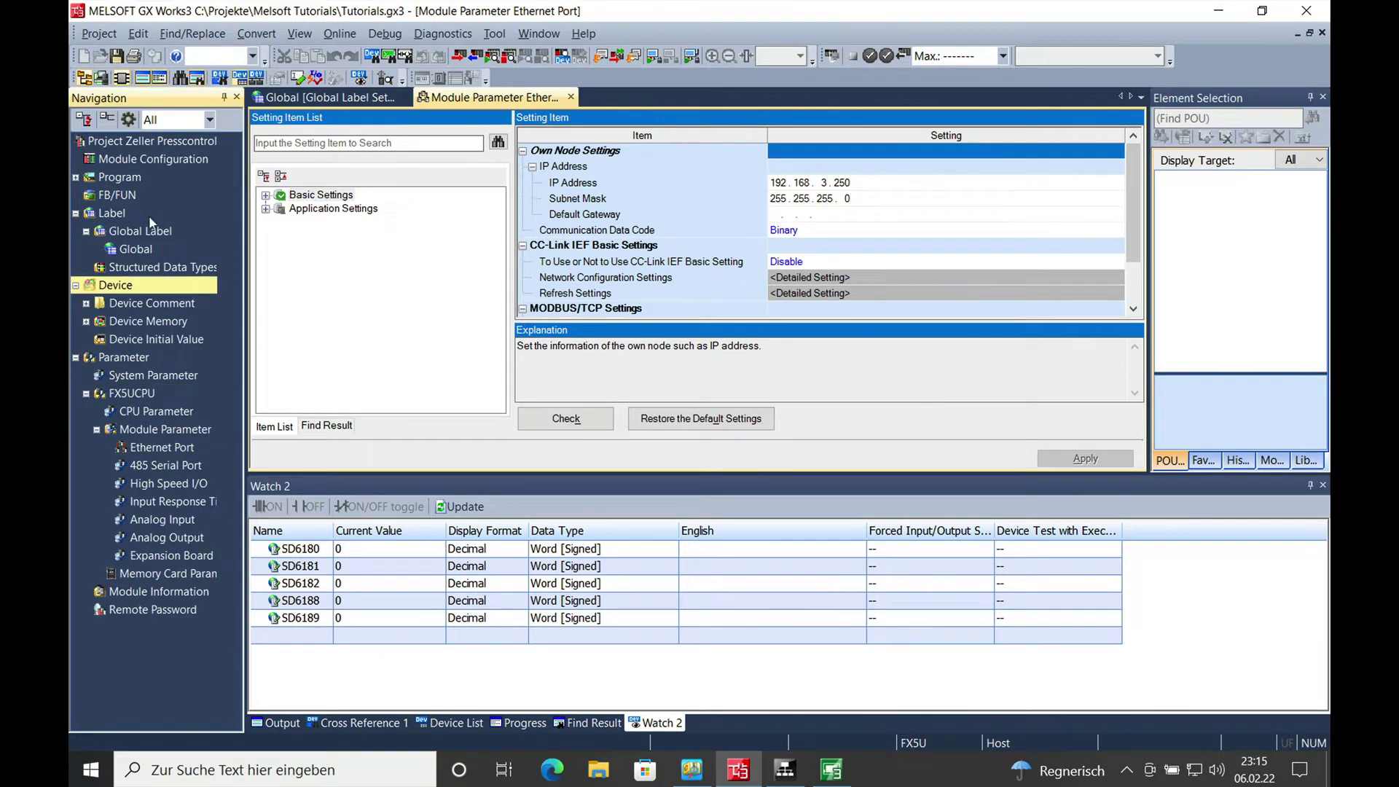
pyautogui.doubleClick(149, 250)
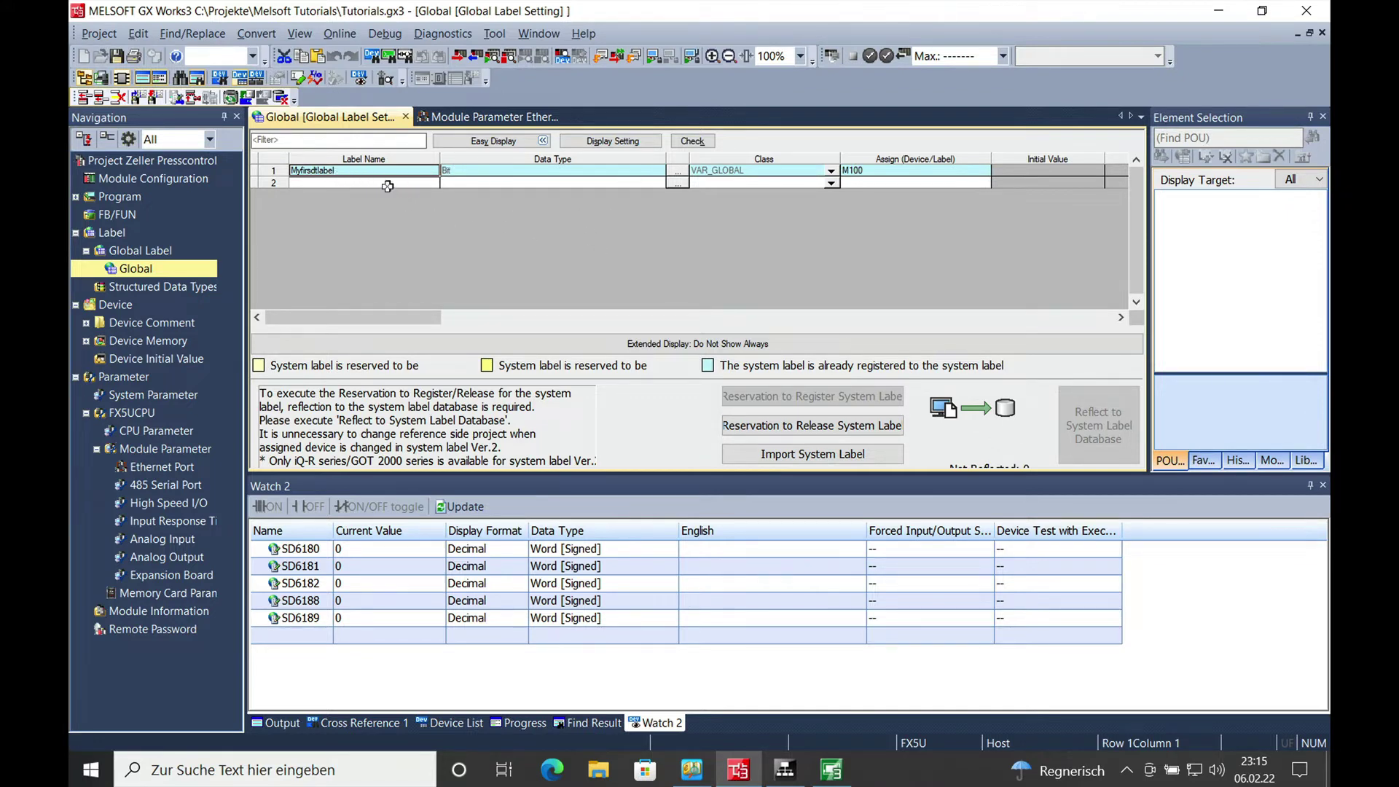
pyautogui.click(335, 183)
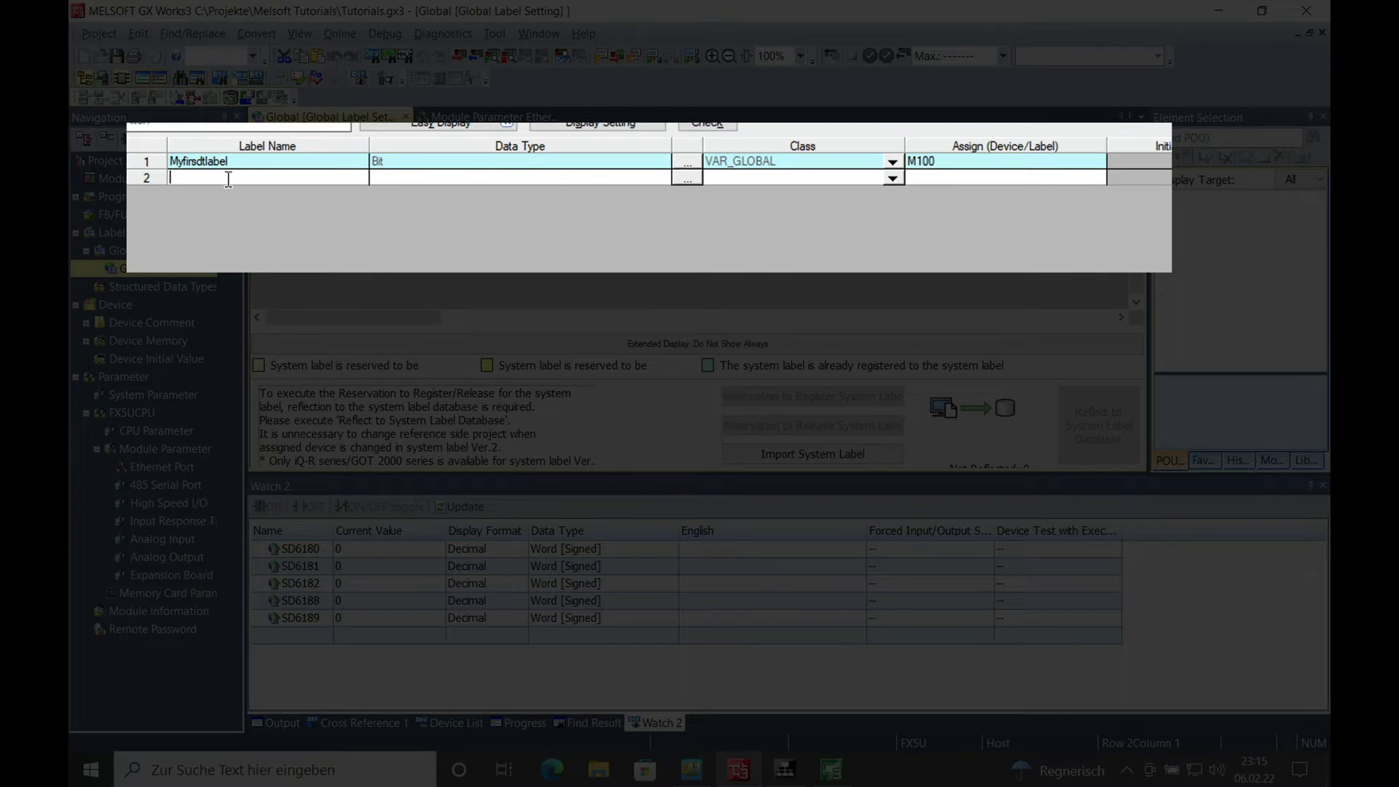
pyautogui.write('Mysecondlabel')
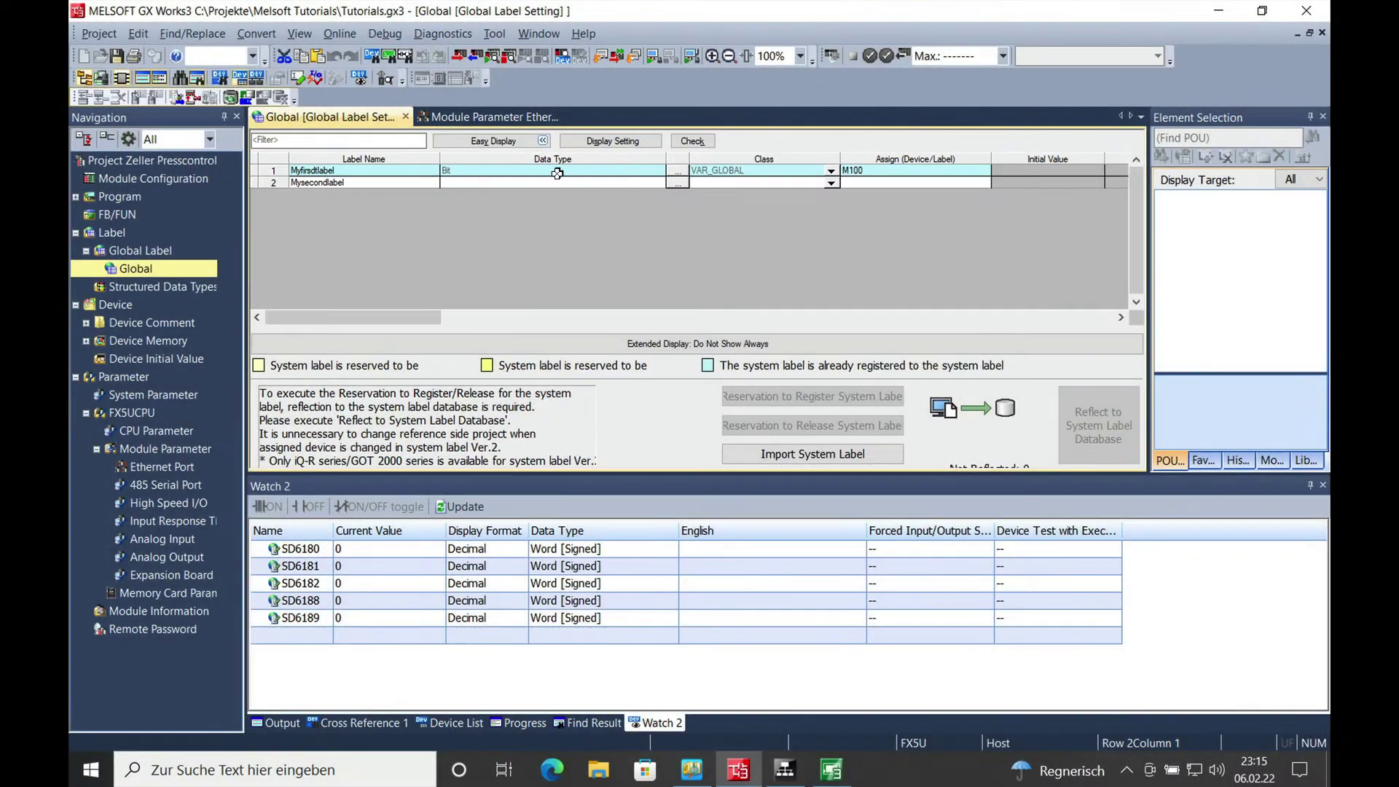
pyautogui.click(677, 183)
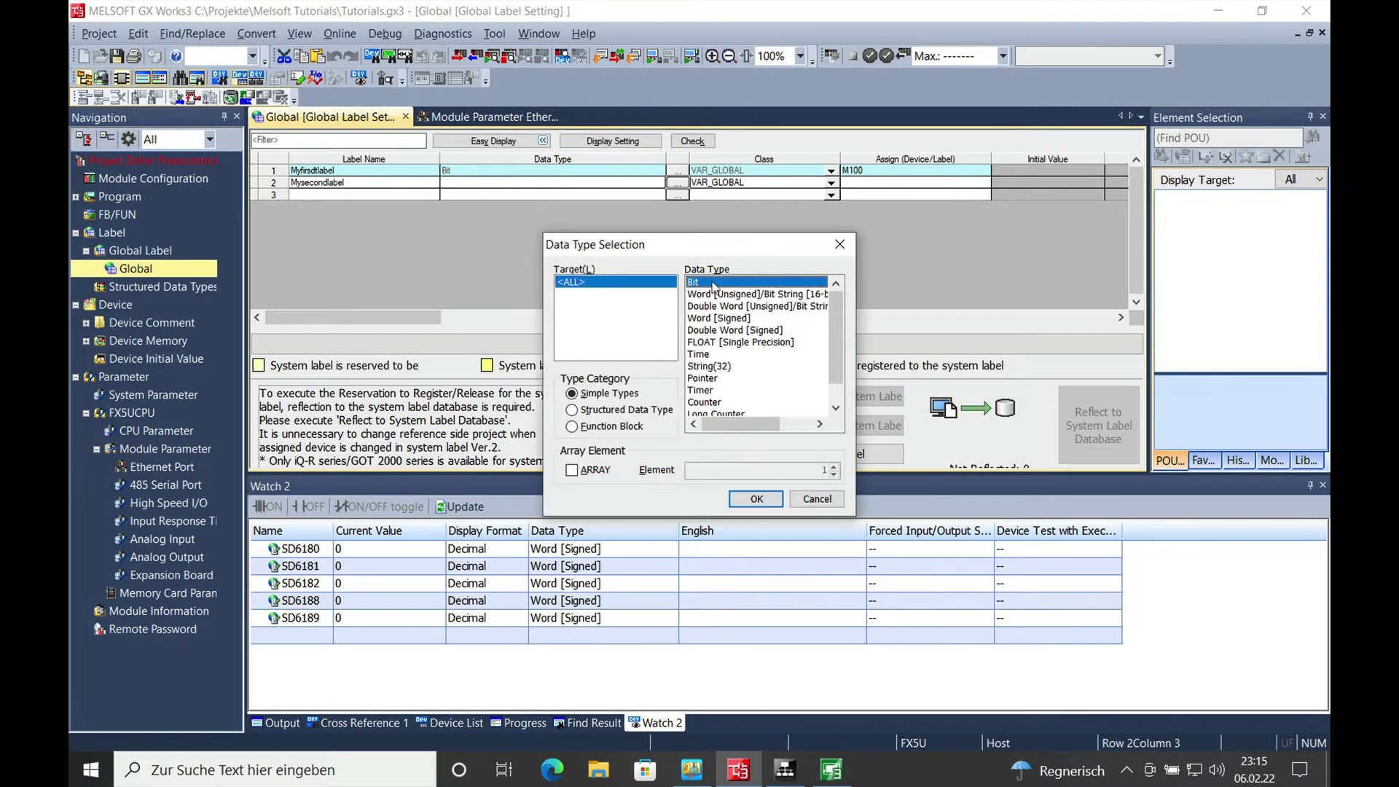
pyautogui.doubleClick(708, 283)
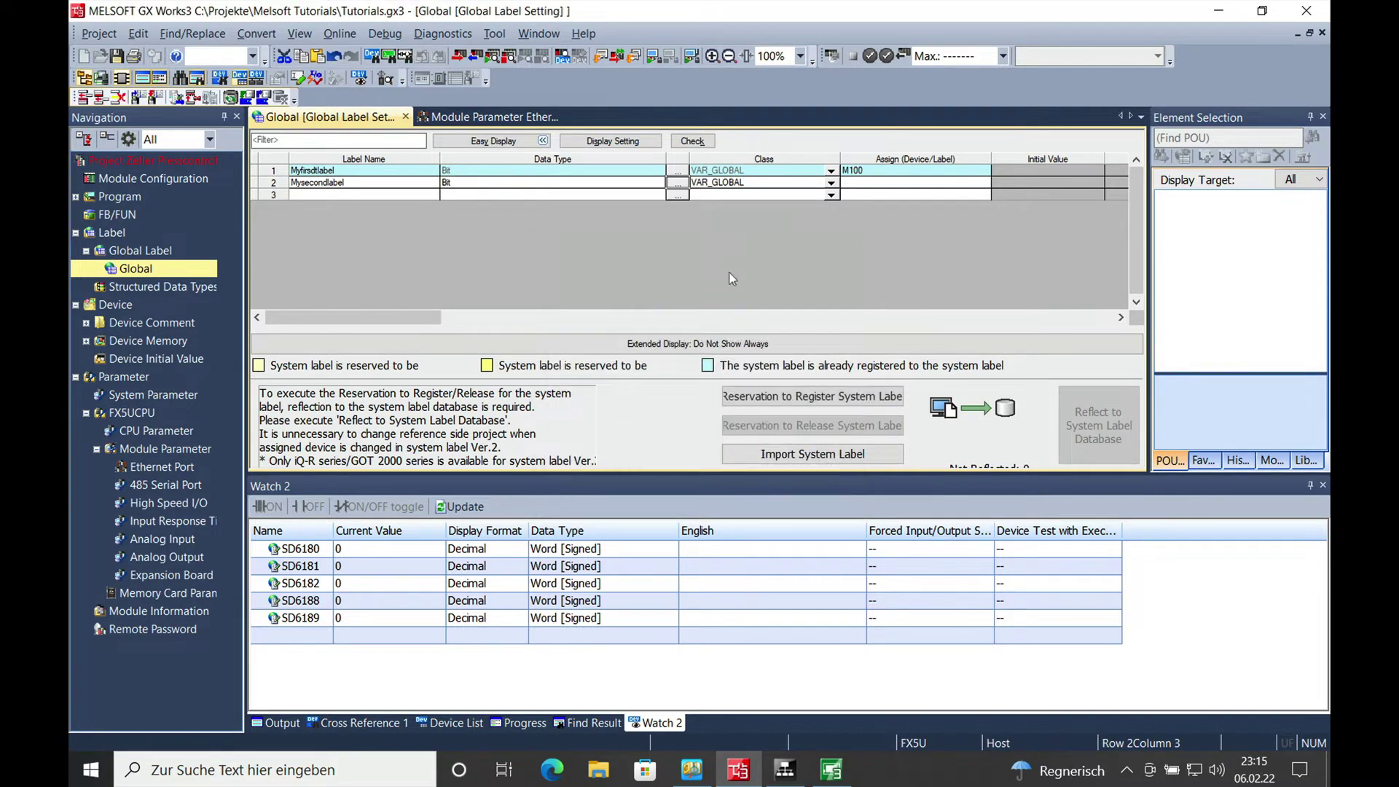
pyautogui.click(852, 182)
pyautogui.click(852, 181)
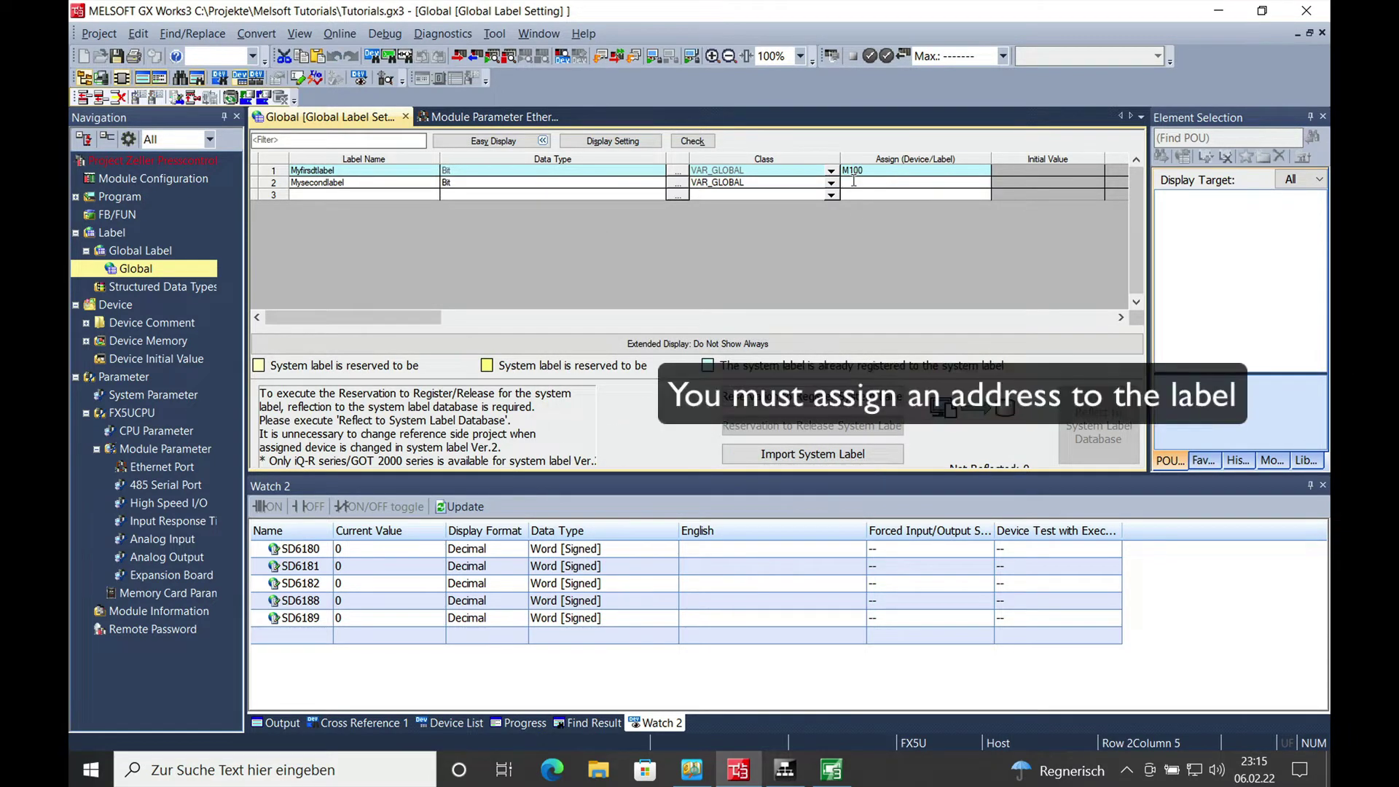
pyautogui.write('M')
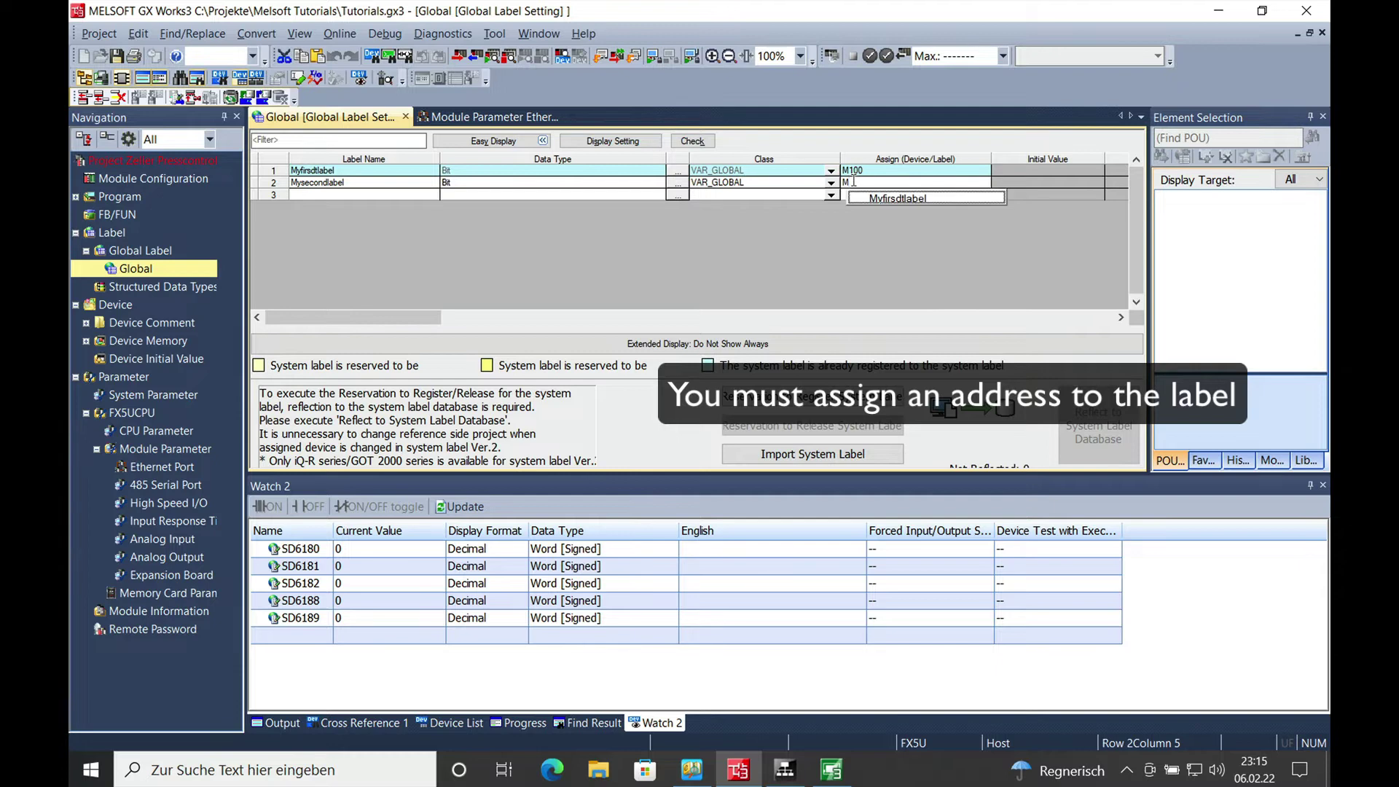
pyautogui.write('101')
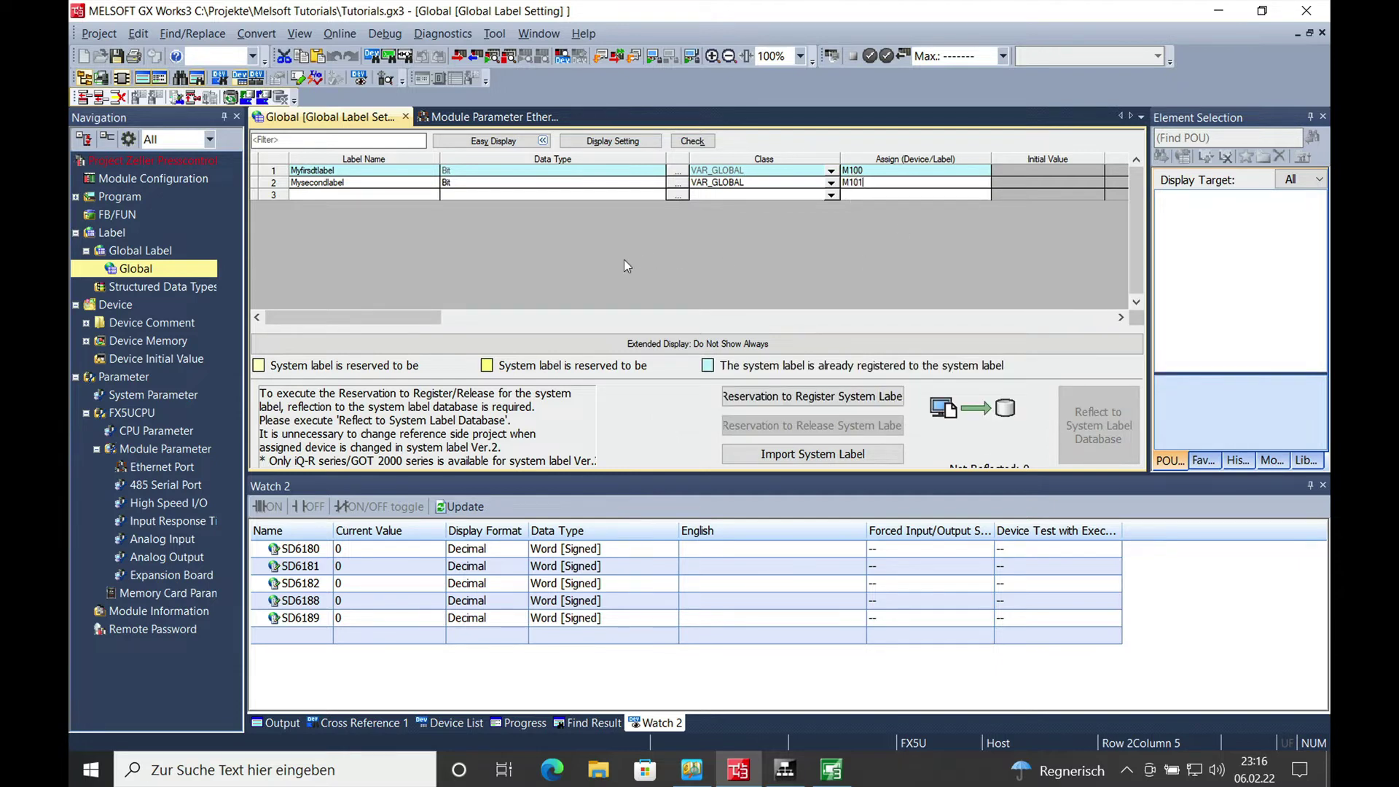
# Commit M101, reserve Mysecondlabel, and reflect and register the labels in the system label database.
pyautogui.click(331, 183)
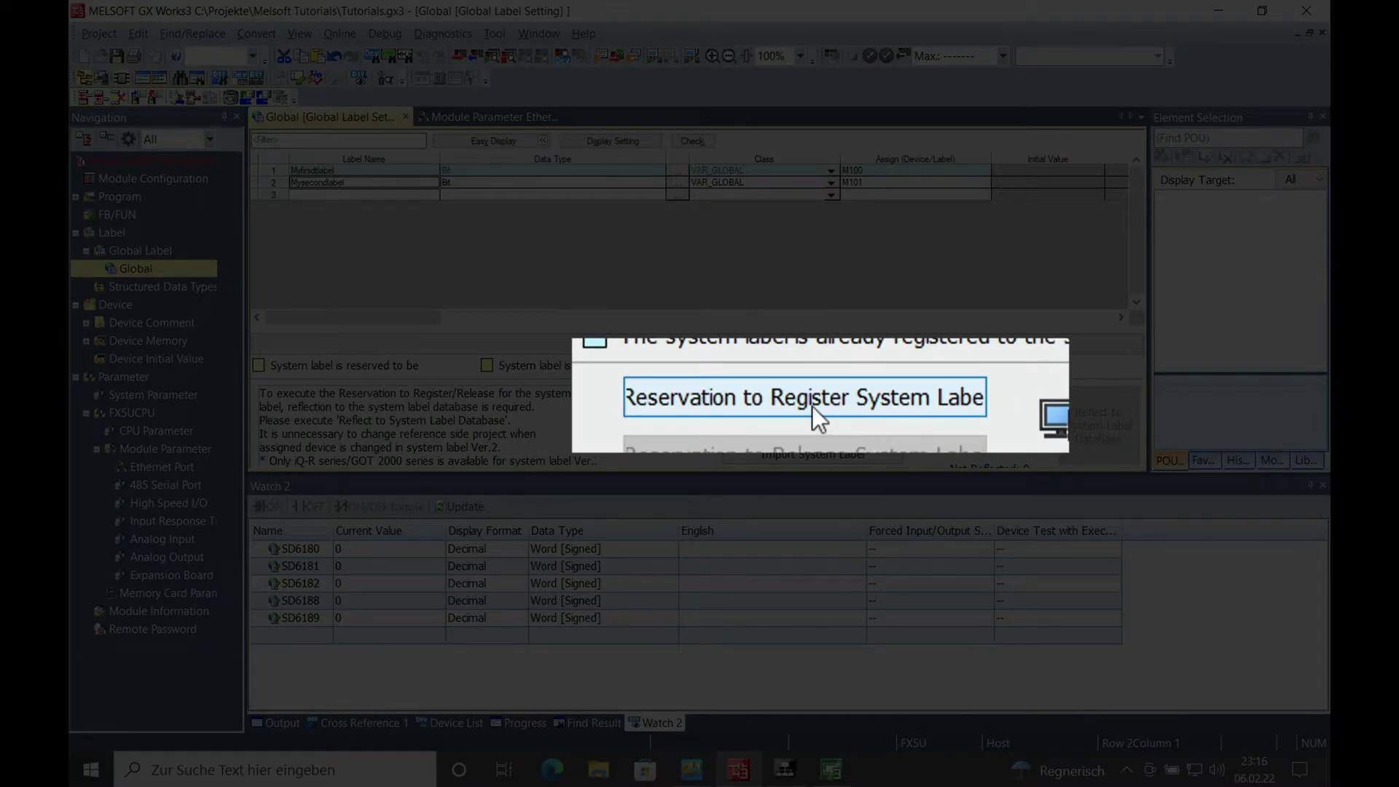
pyautogui.click(816, 399)
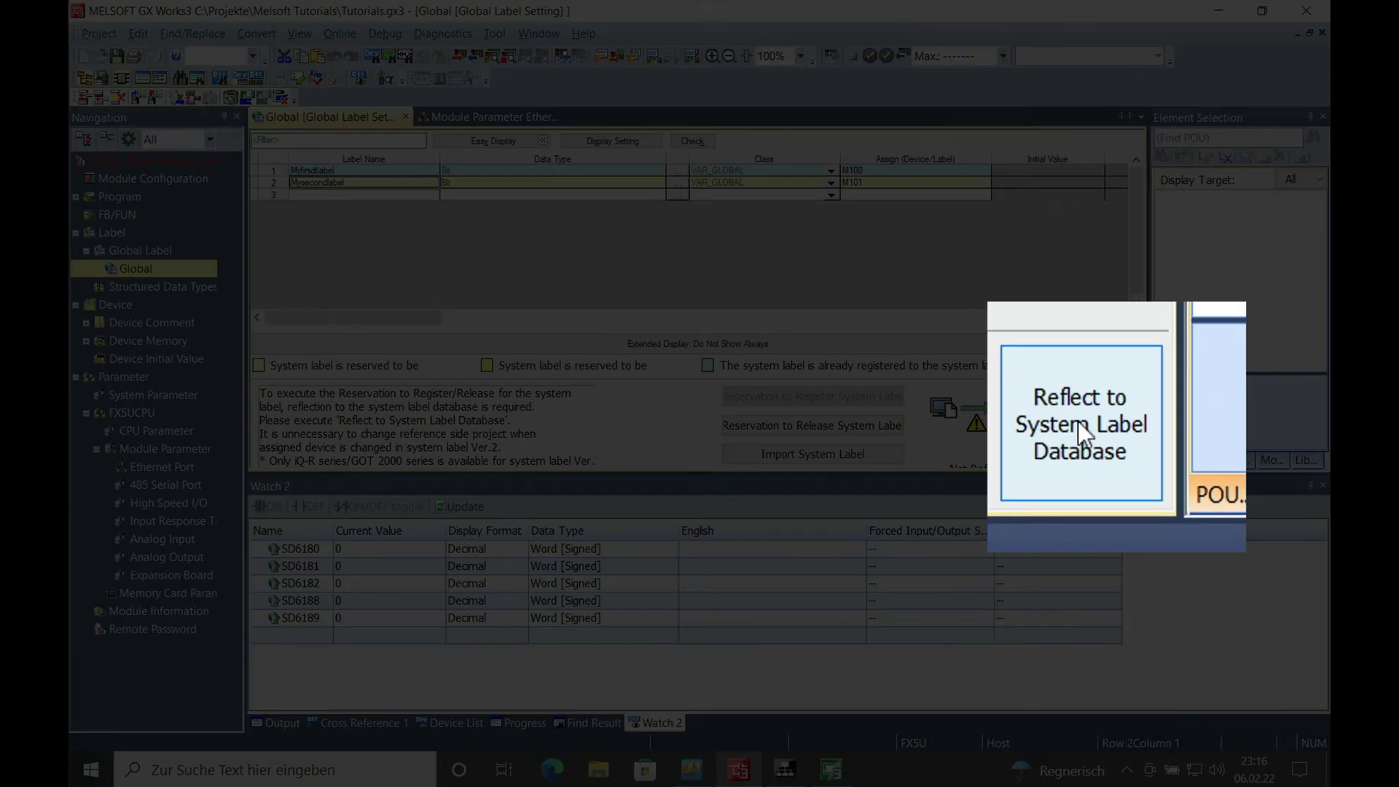
pyautogui.click(1078, 422)
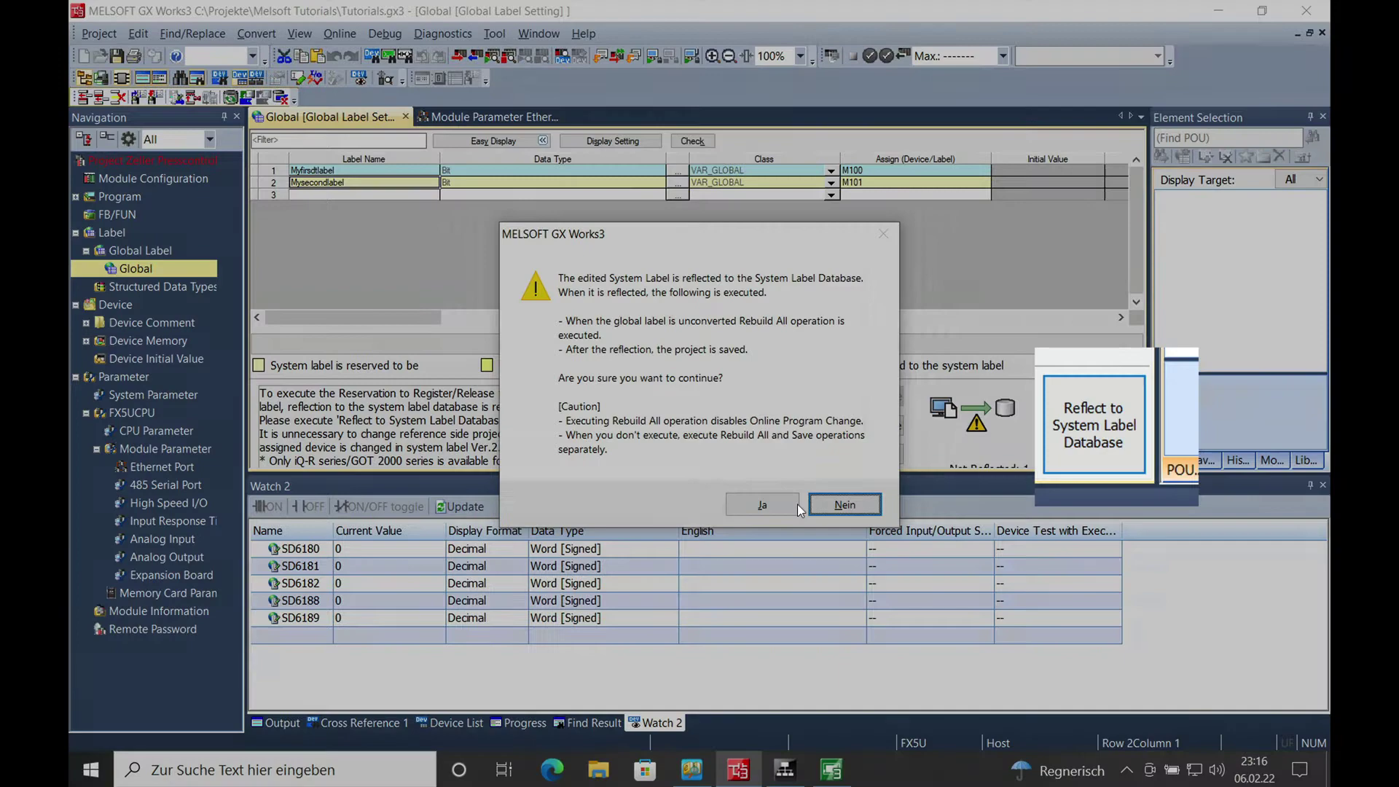
pyautogui.click(762, 504)
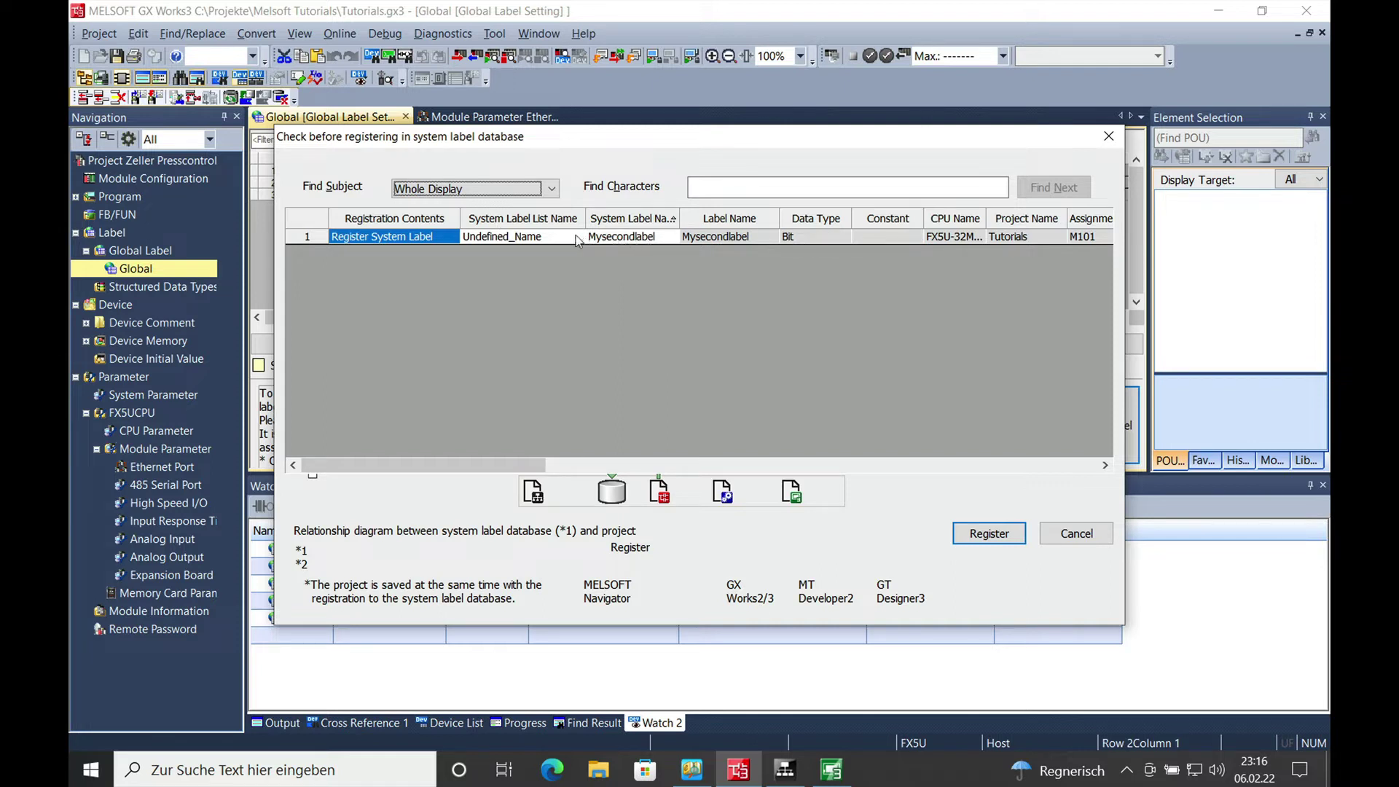
pyautogui.click(991, 536)
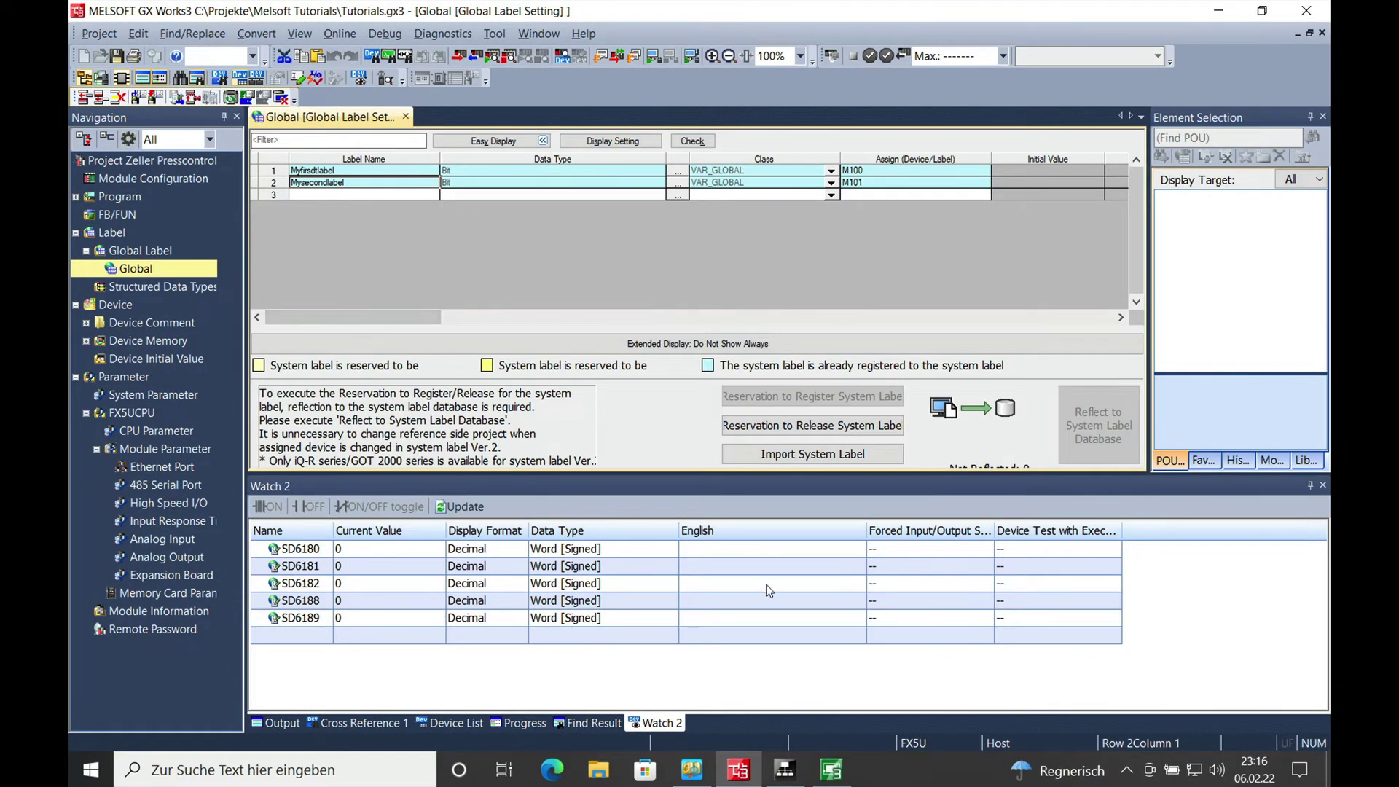
# In Navigator, confirm the system label database update notification and import the added Mysecondlabel (Bit, M101).
pyautogui.click(786, 771)
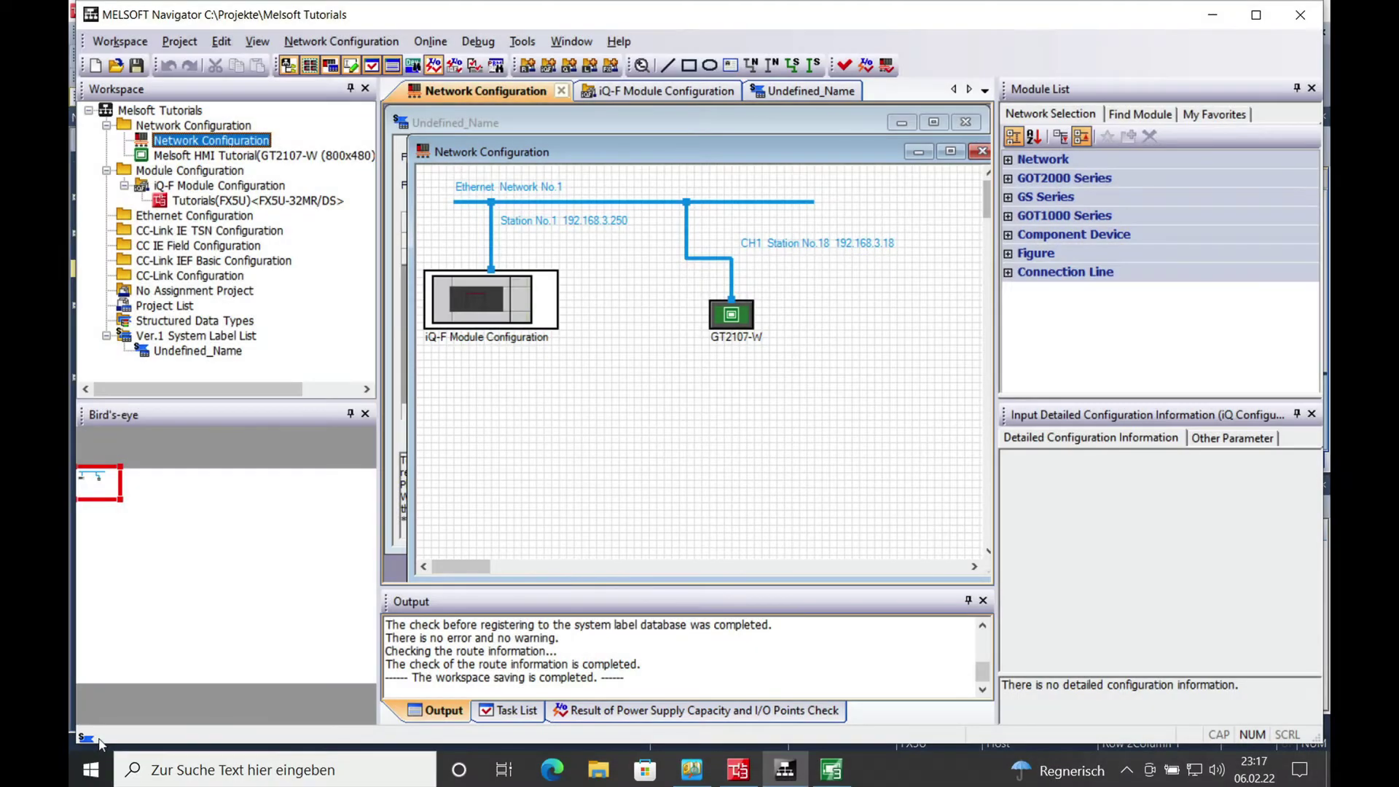
pyautogui.moveTo(84, 736)
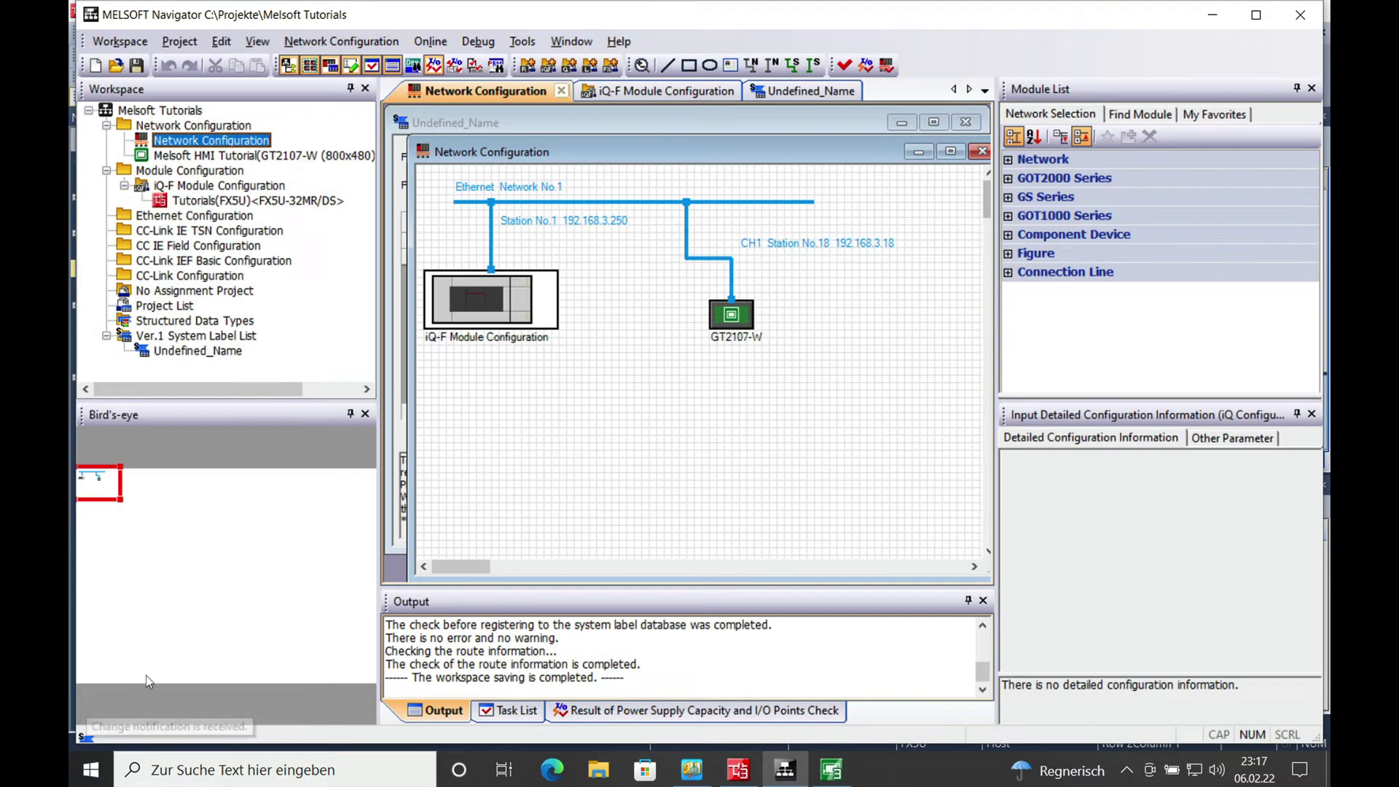
pyautogui.rightClick(89, 733)
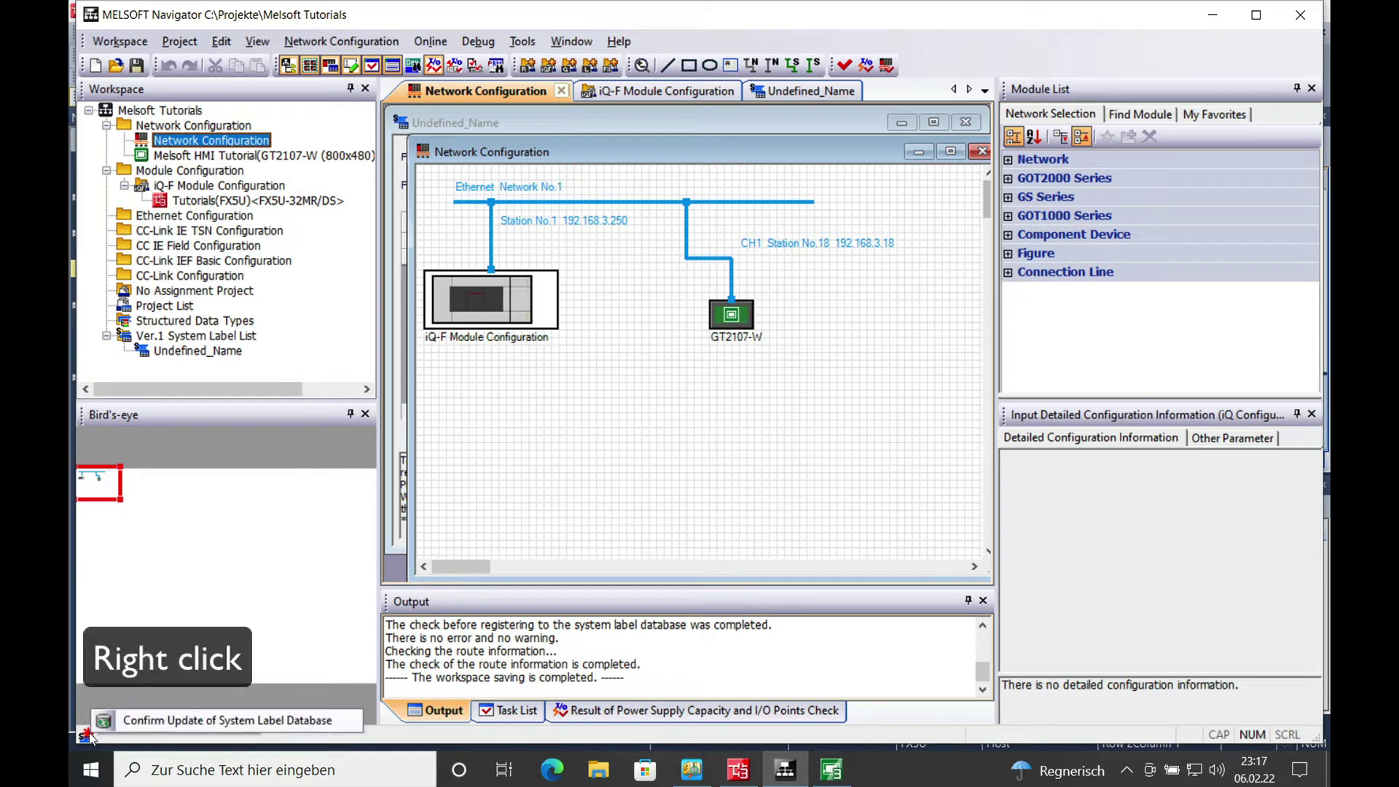
pyautogui.click(211, 721)
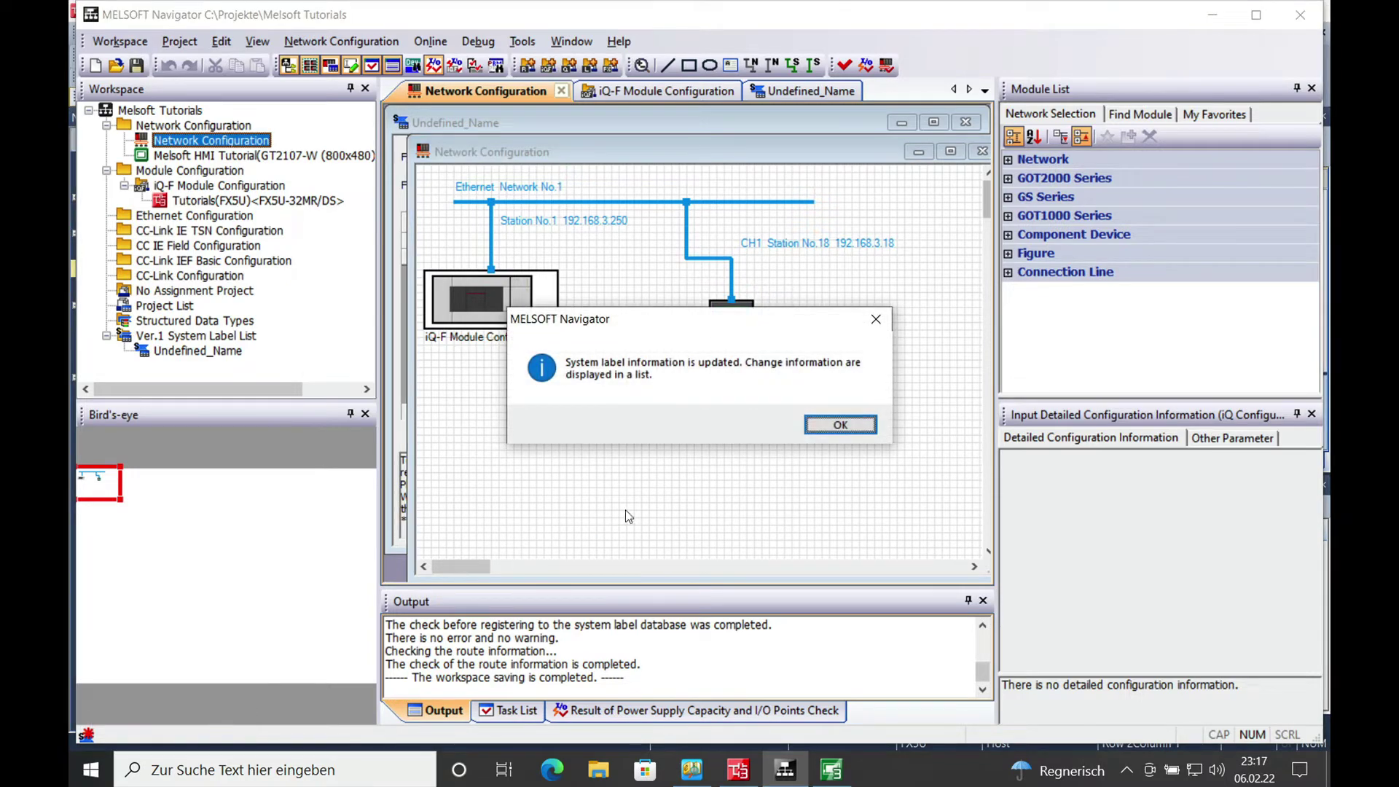
pyautogui.click(838, 424)
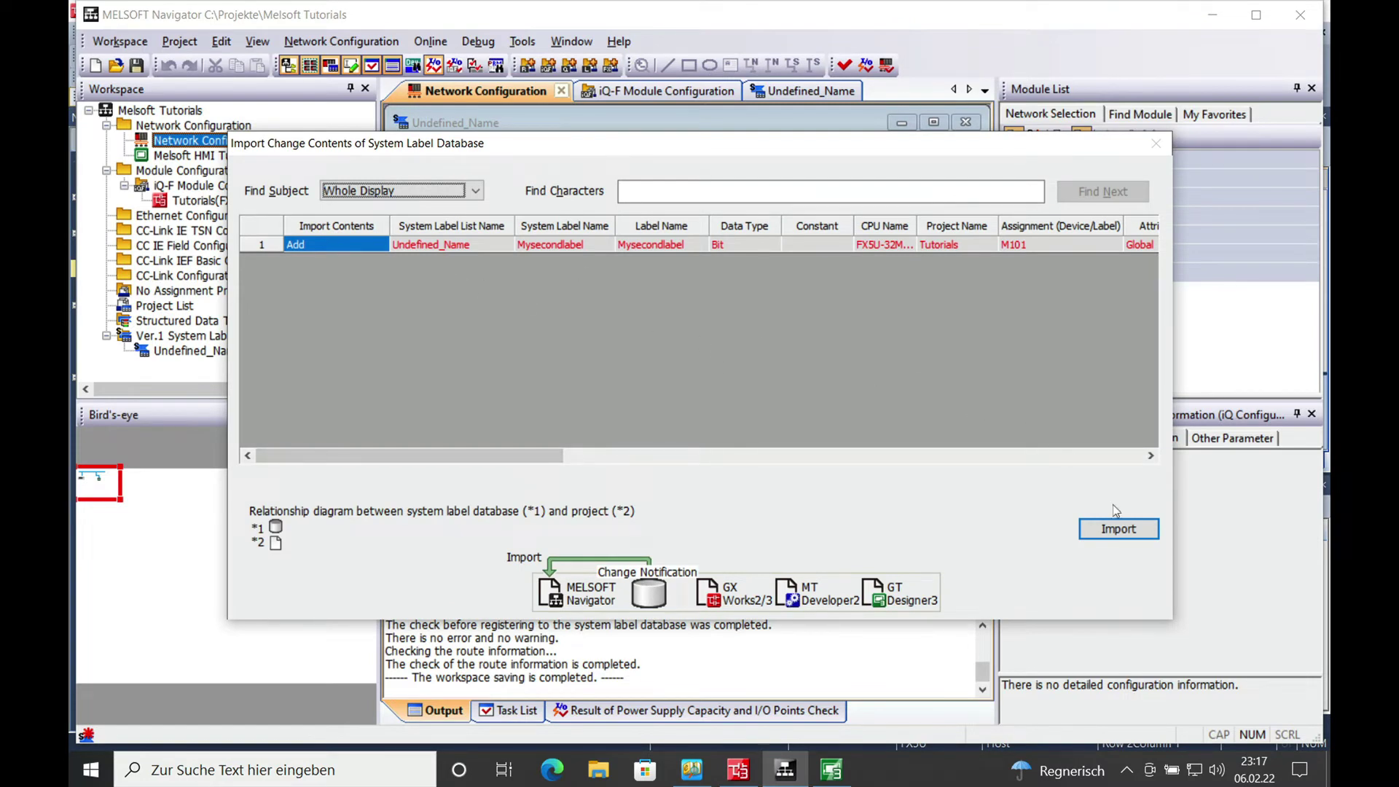
pyautogui.click(1119, 530)
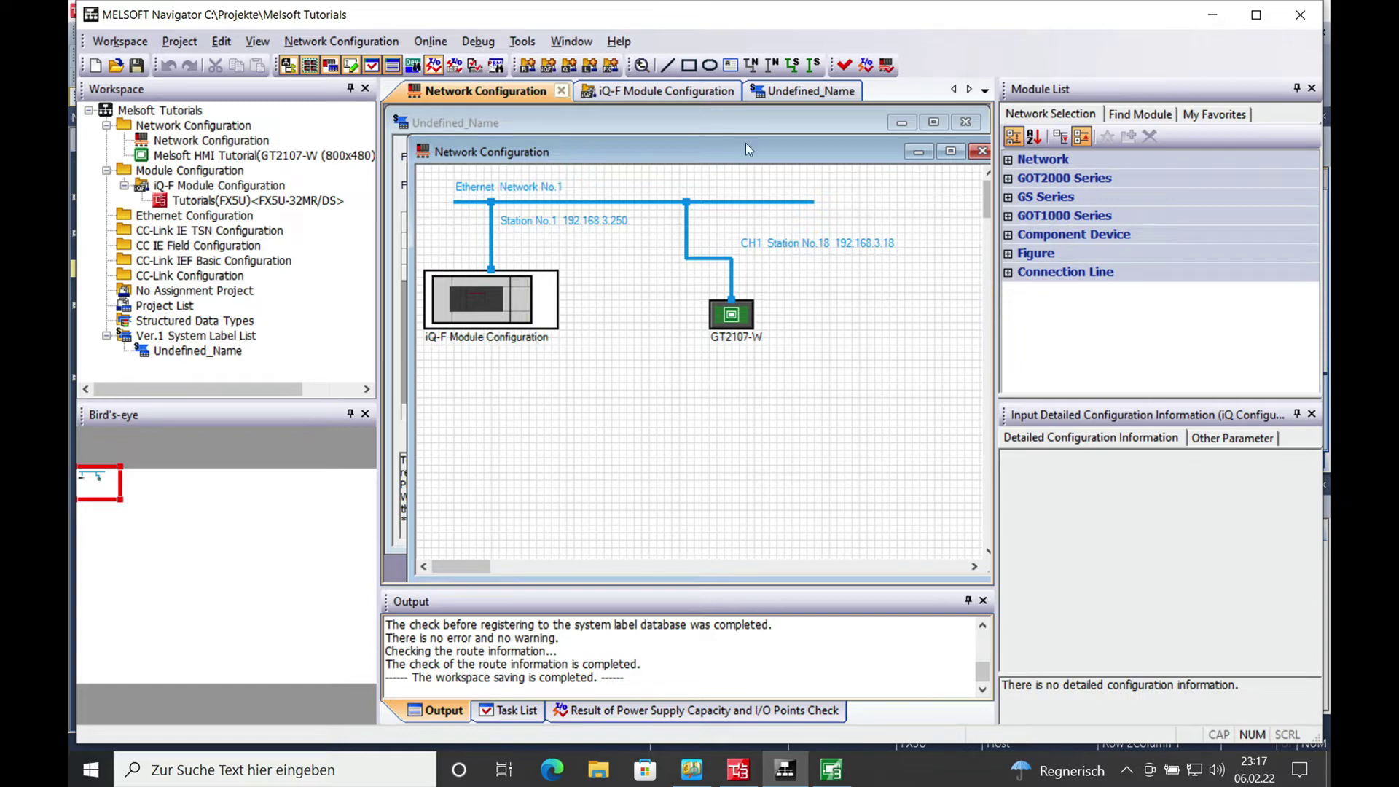
# Generate route information, batch-save open projects, and accept route GT2107-W.5-(Ethernet.6)-iQ-F Module Configuration.1.
pyautogui.click(805, 95)
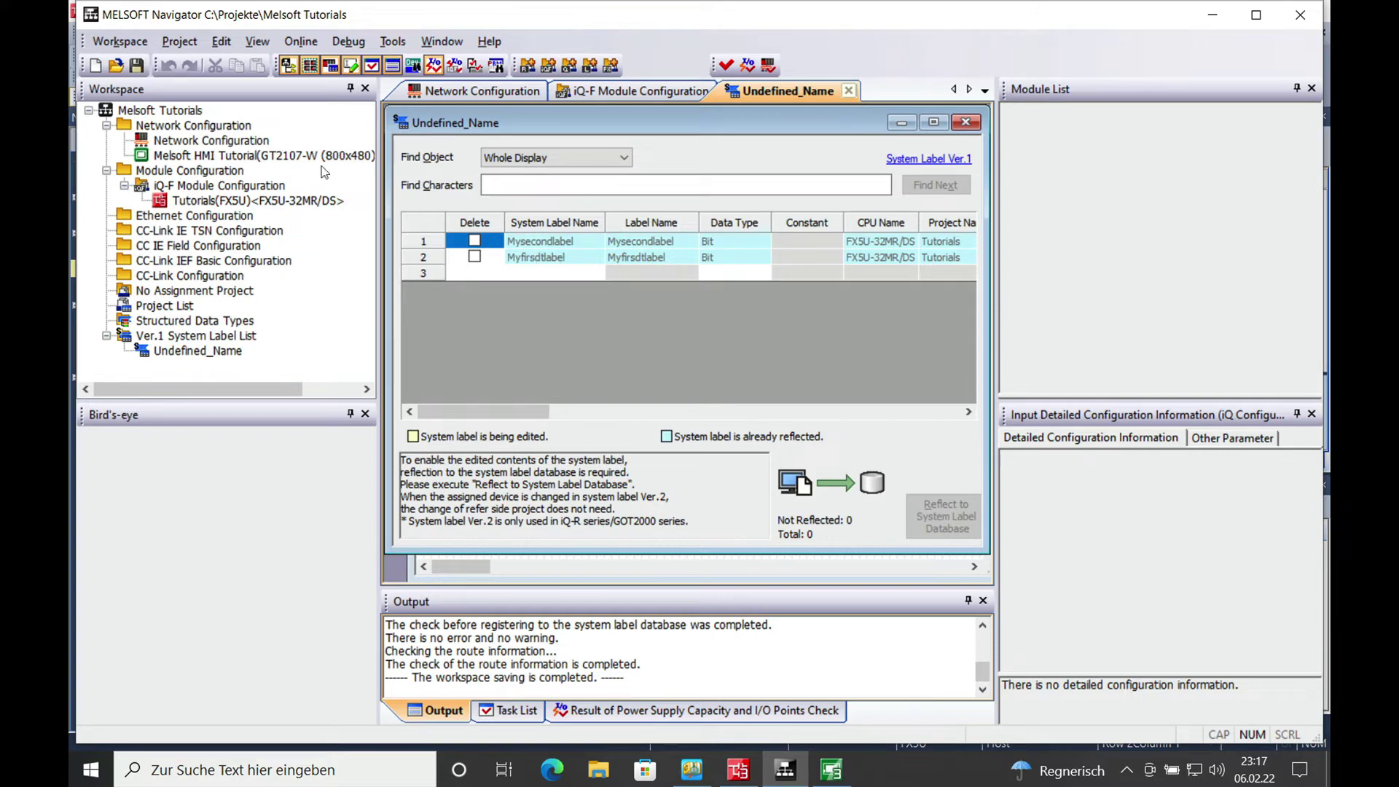
pyautogui.click(131, 44)
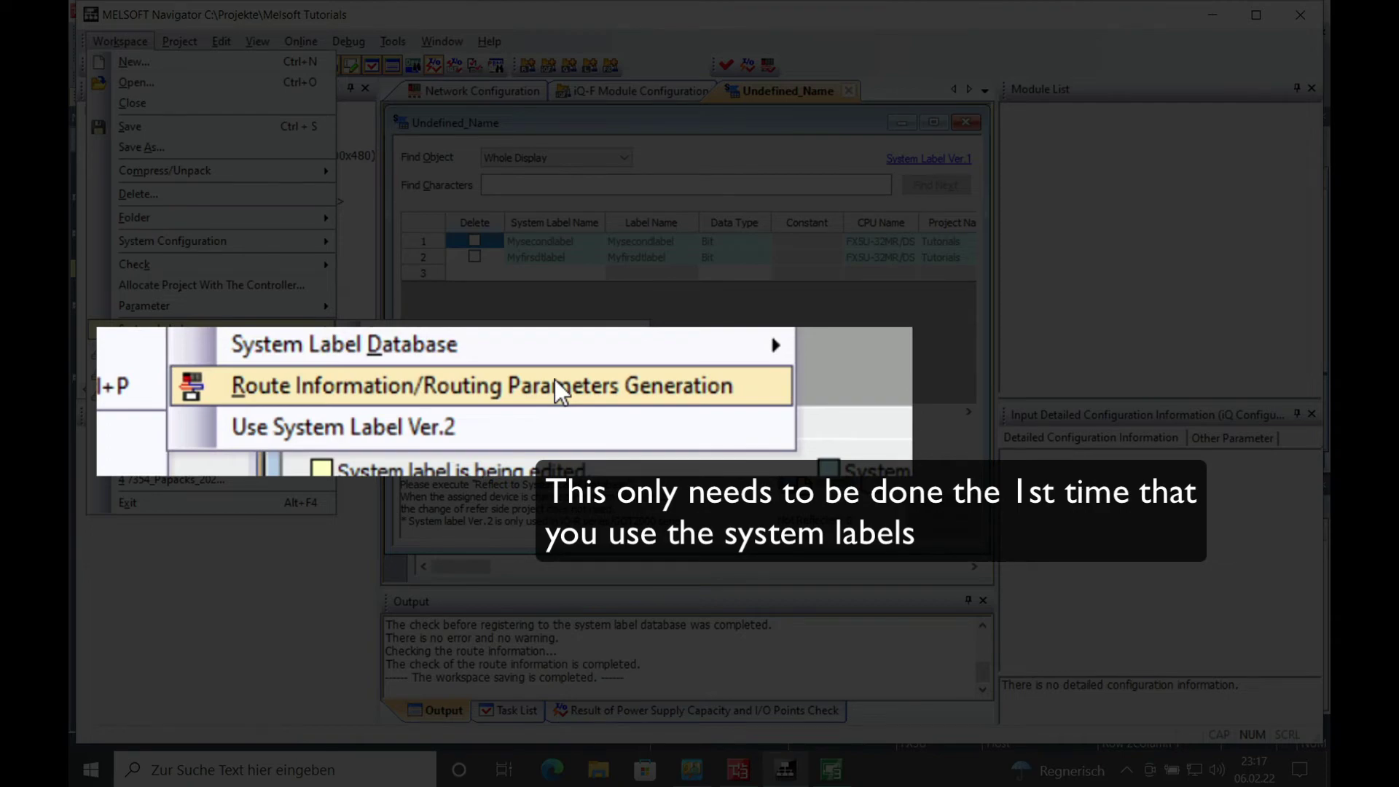
pyautogui.click(554, 383)
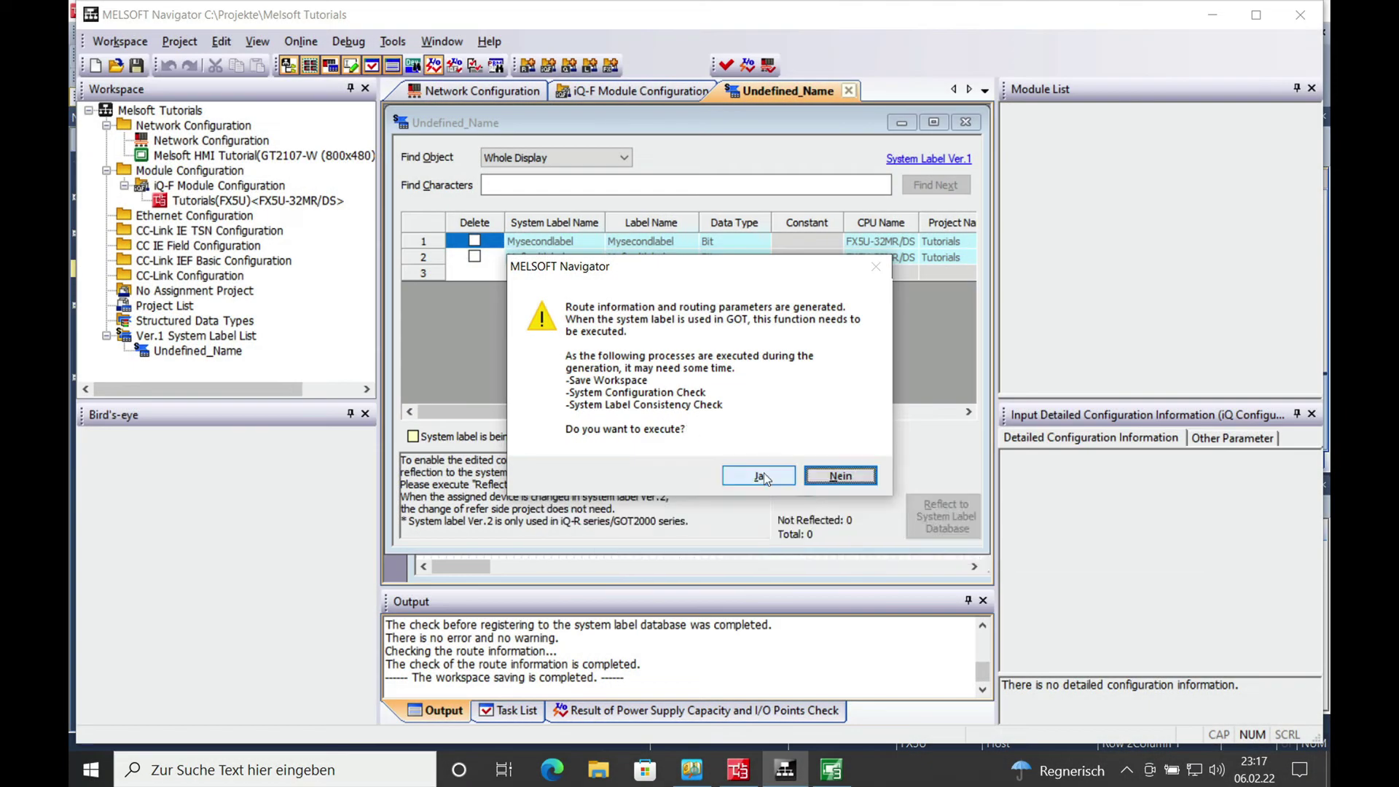
pyautogui.click(762, 477)
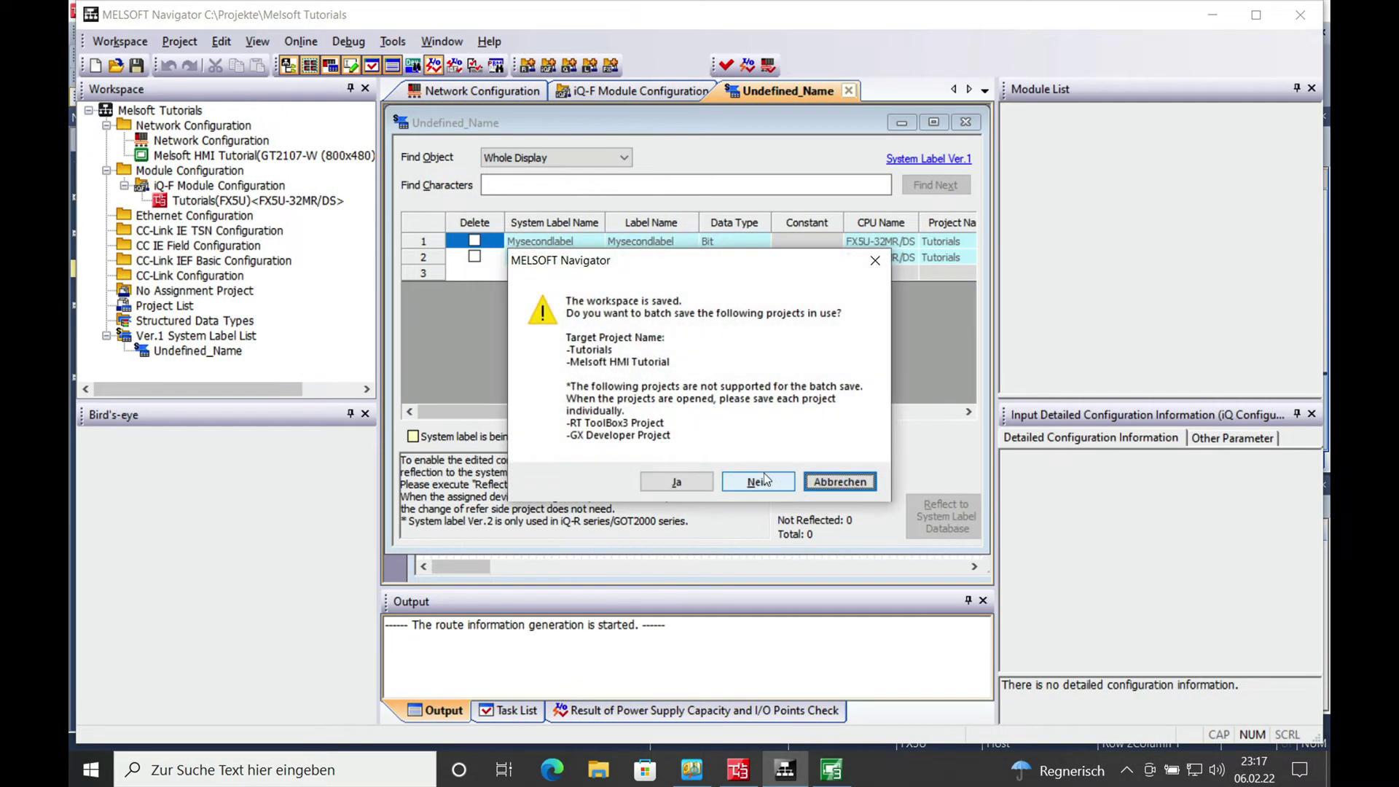
pyautogui.click(689, 484)
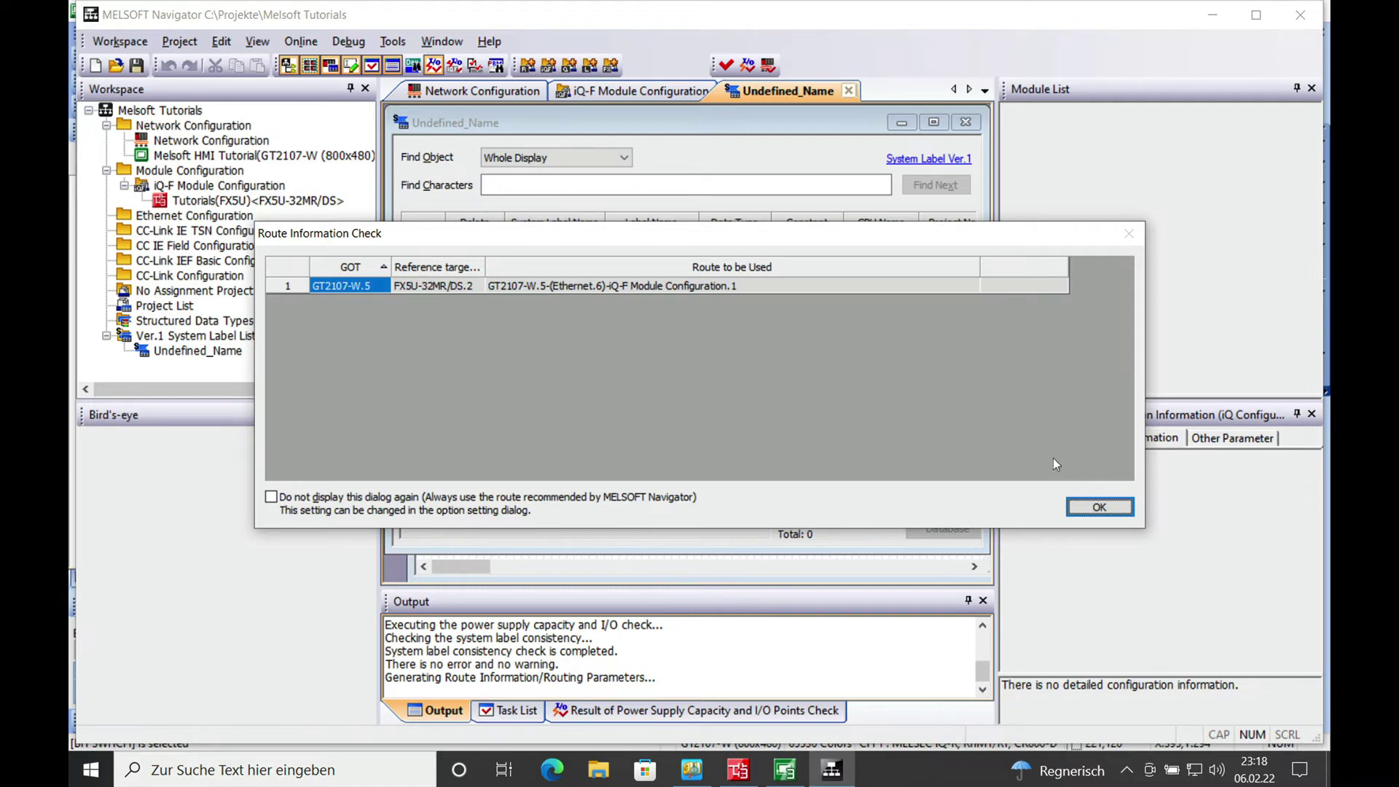
pyautogui.click(1100, 508)
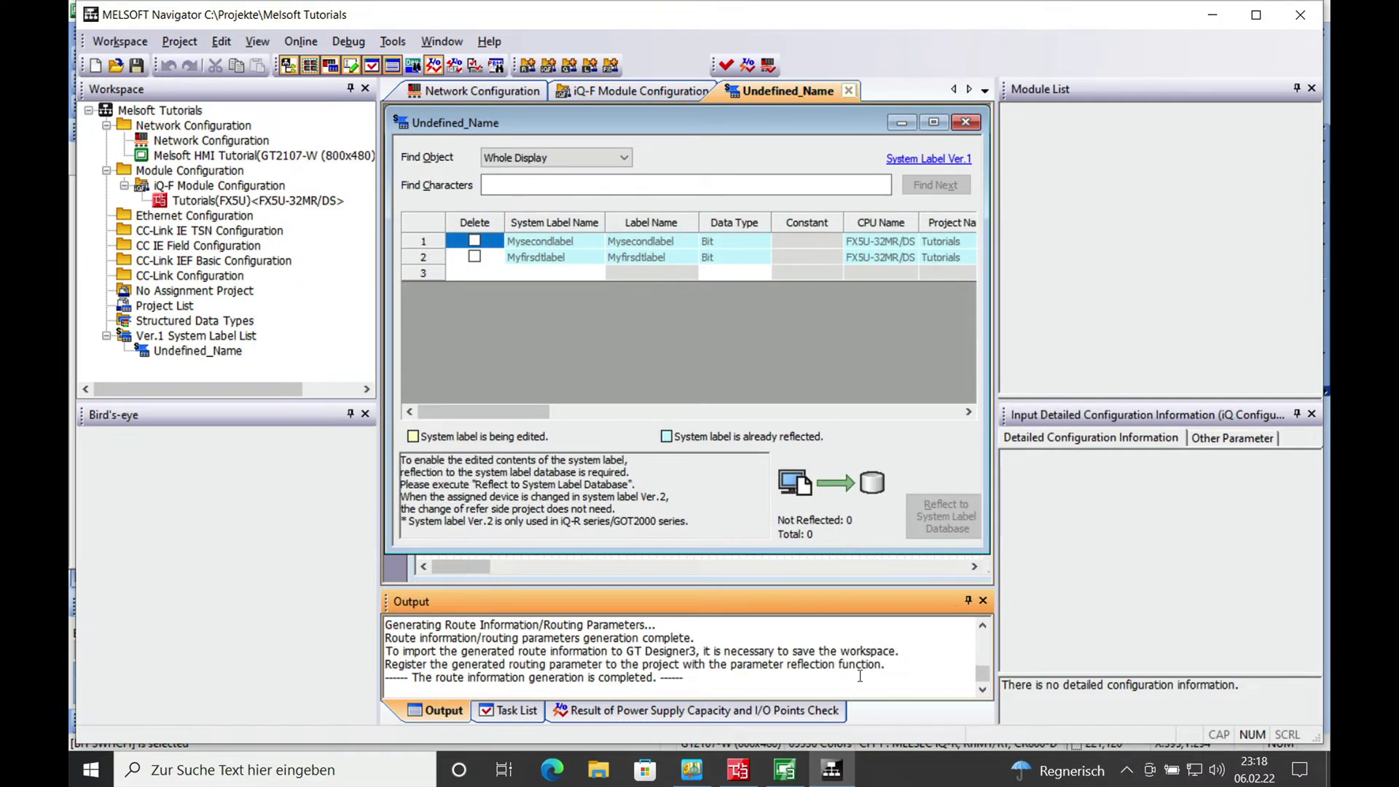
# Run Tools > System Label Update/Check > Update/Check in GT Designer3 and acknowledge completion.
pyautogui.click(785, 769)
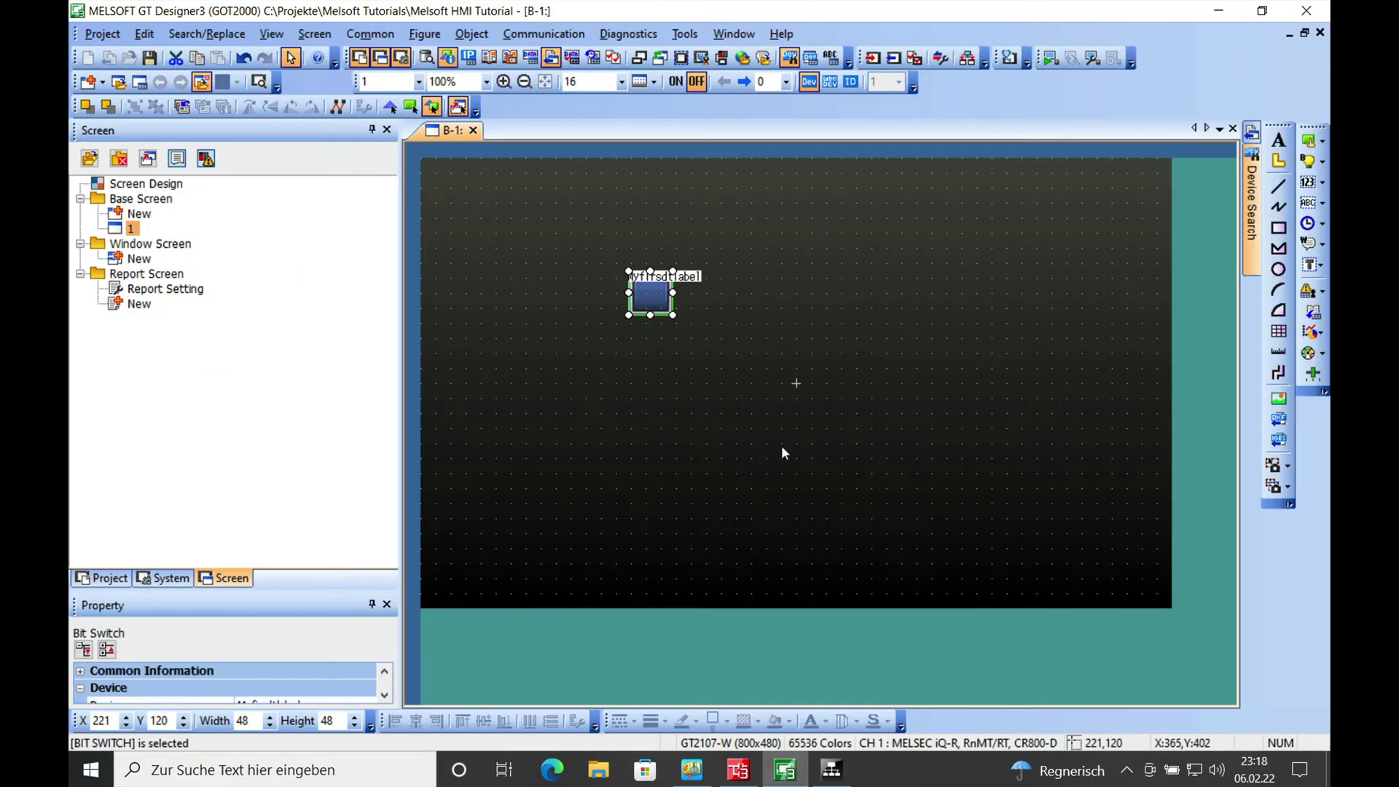
pyautogui.click(685, 34)
pyautogui.moveTo(760, 152)
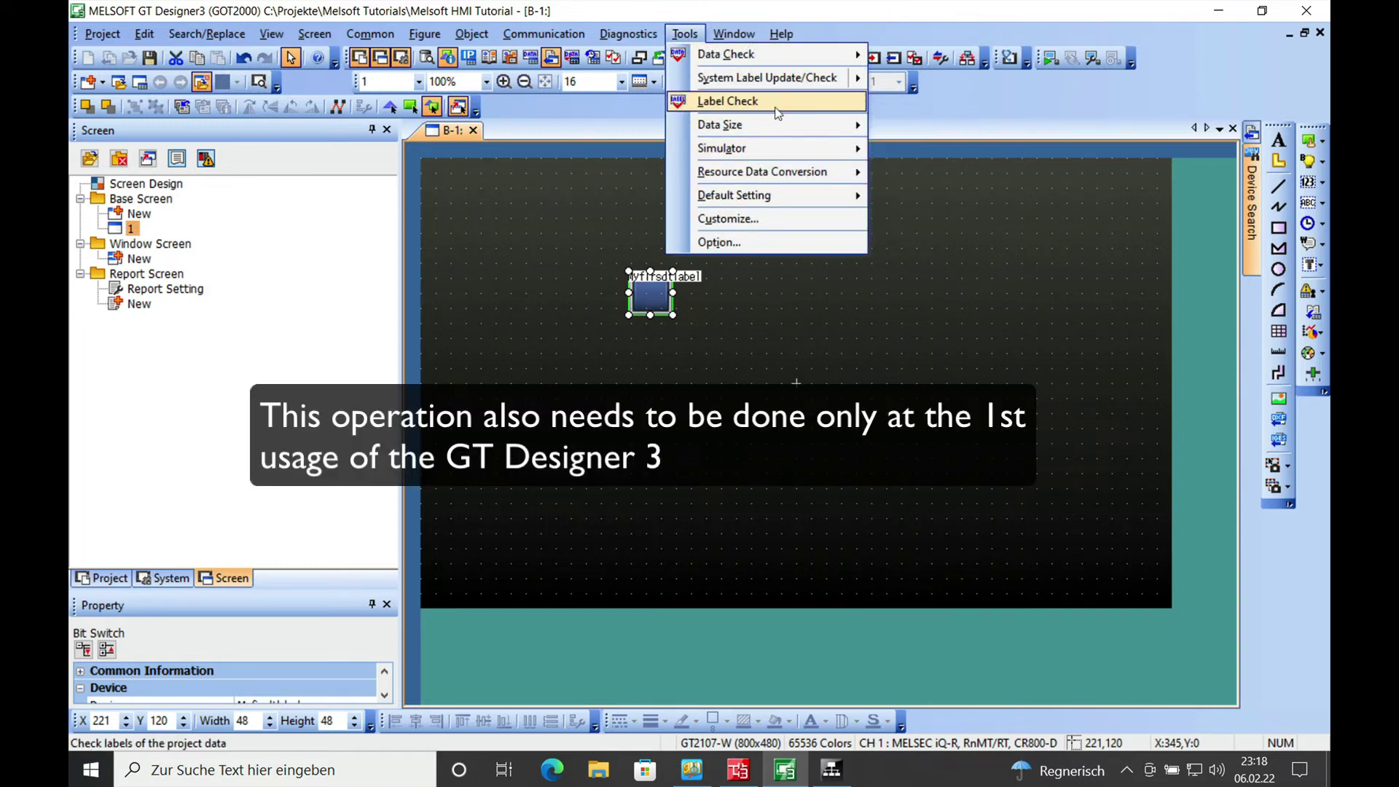
pyautogui.moveTo(857, 77)
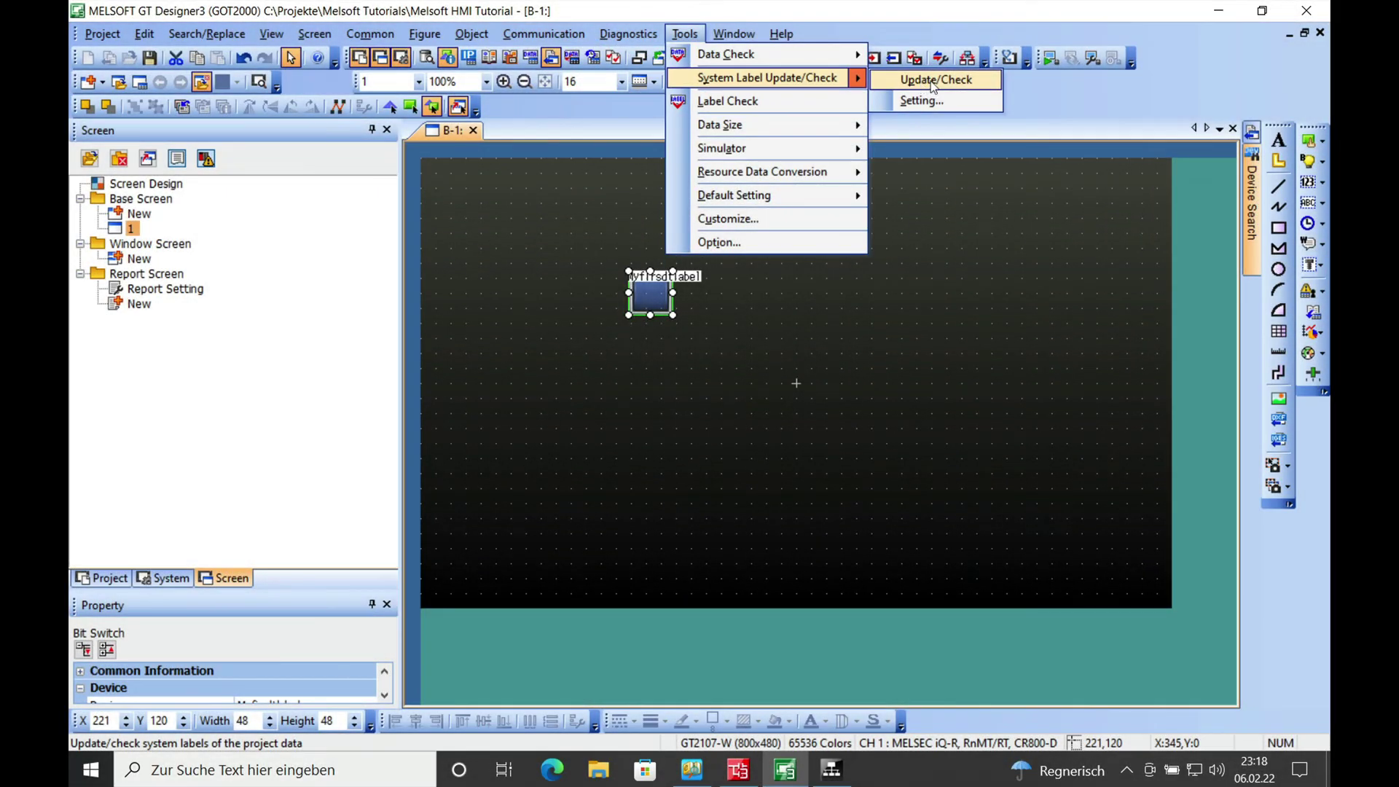
pyautogui.click(934, 86)
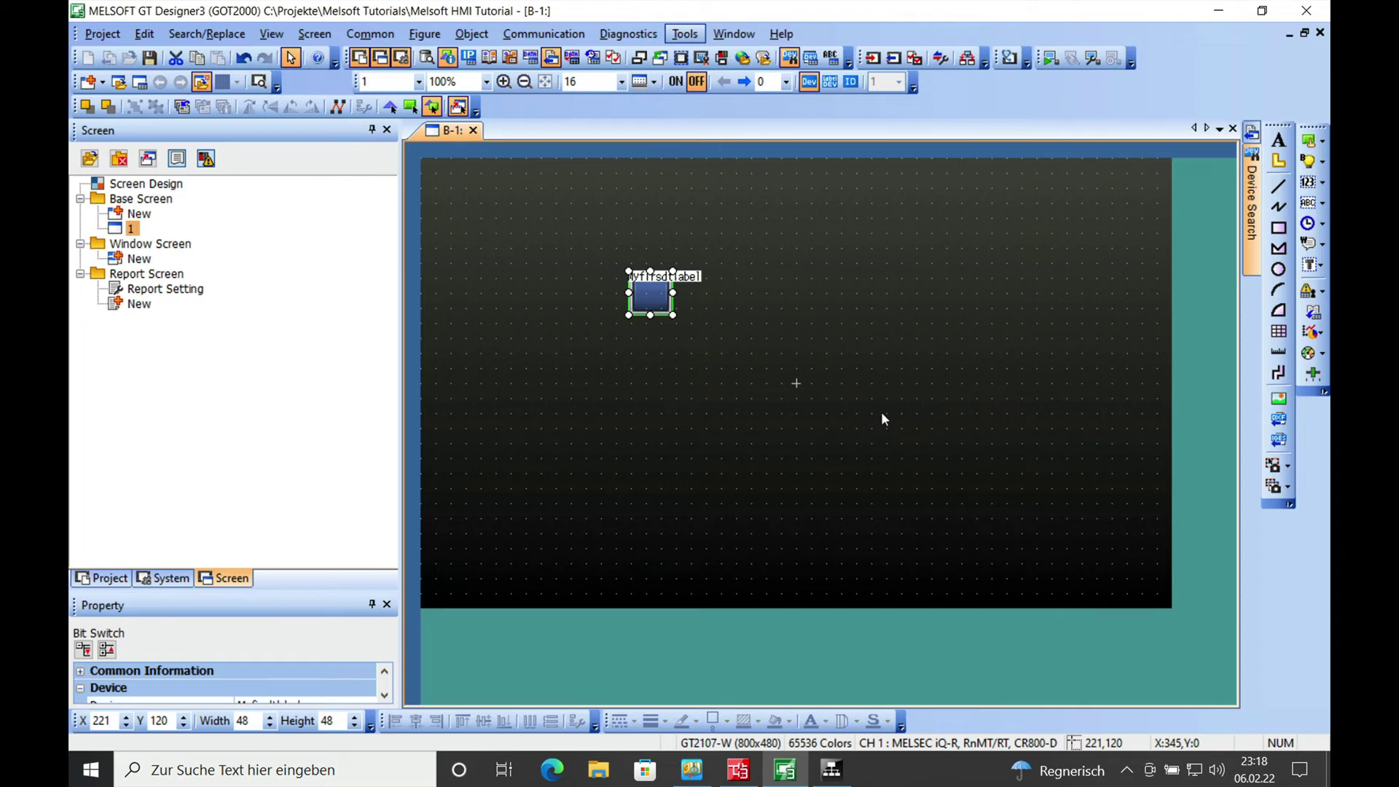
pyautogui.click(791, 425)
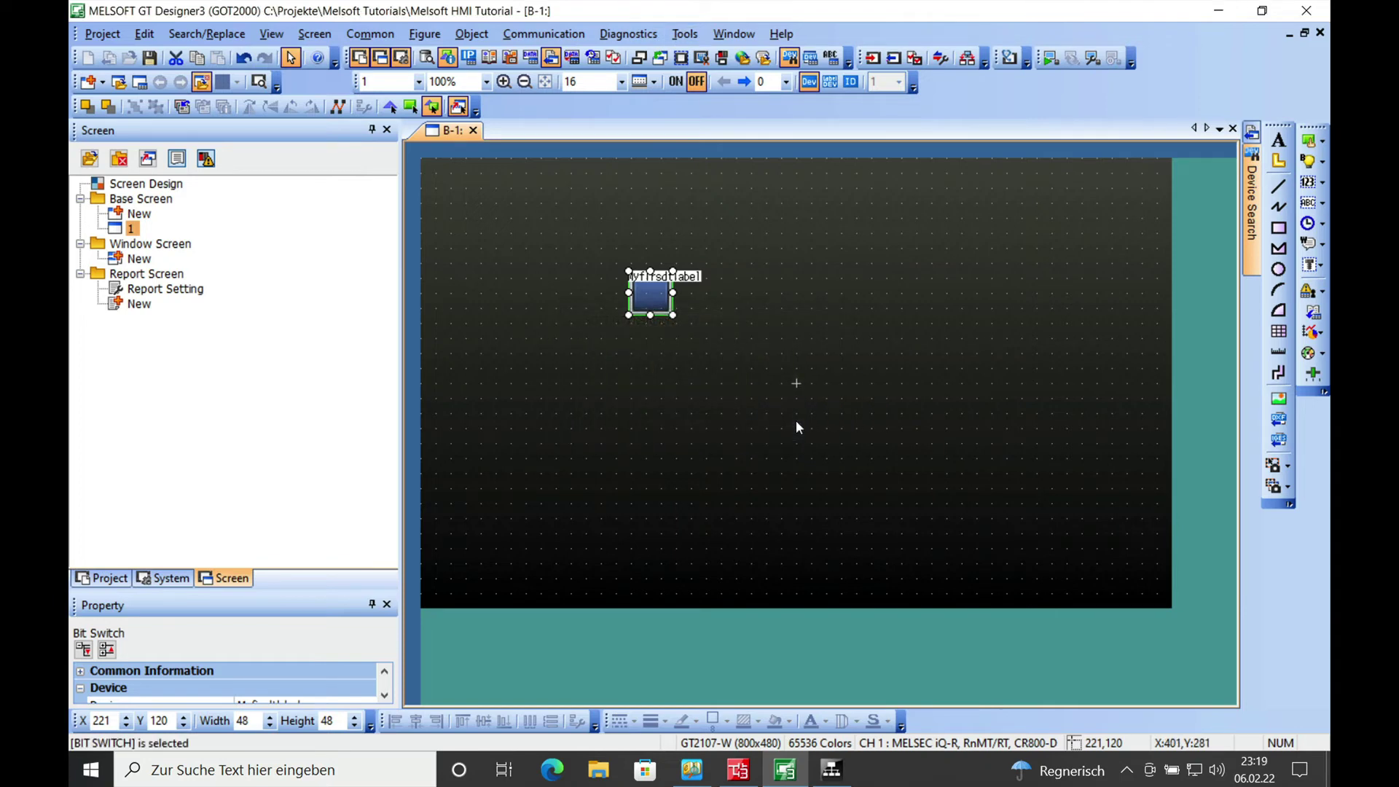
# Draw a Bit Switch to the right of the Myfirsdtlabel switch and open its settings dialog.
pyautogui.click(1310, 142)
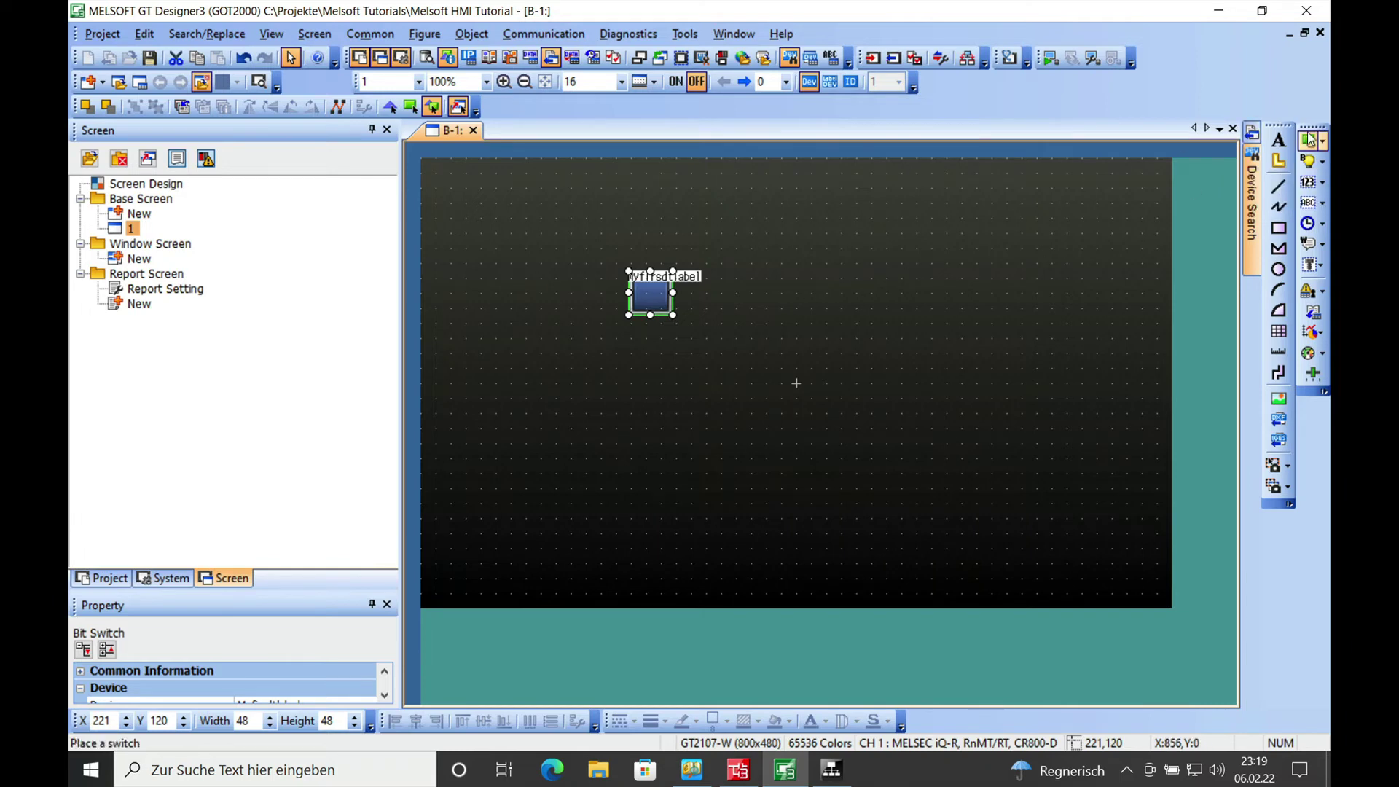
pyautogui.click(1312, 142)
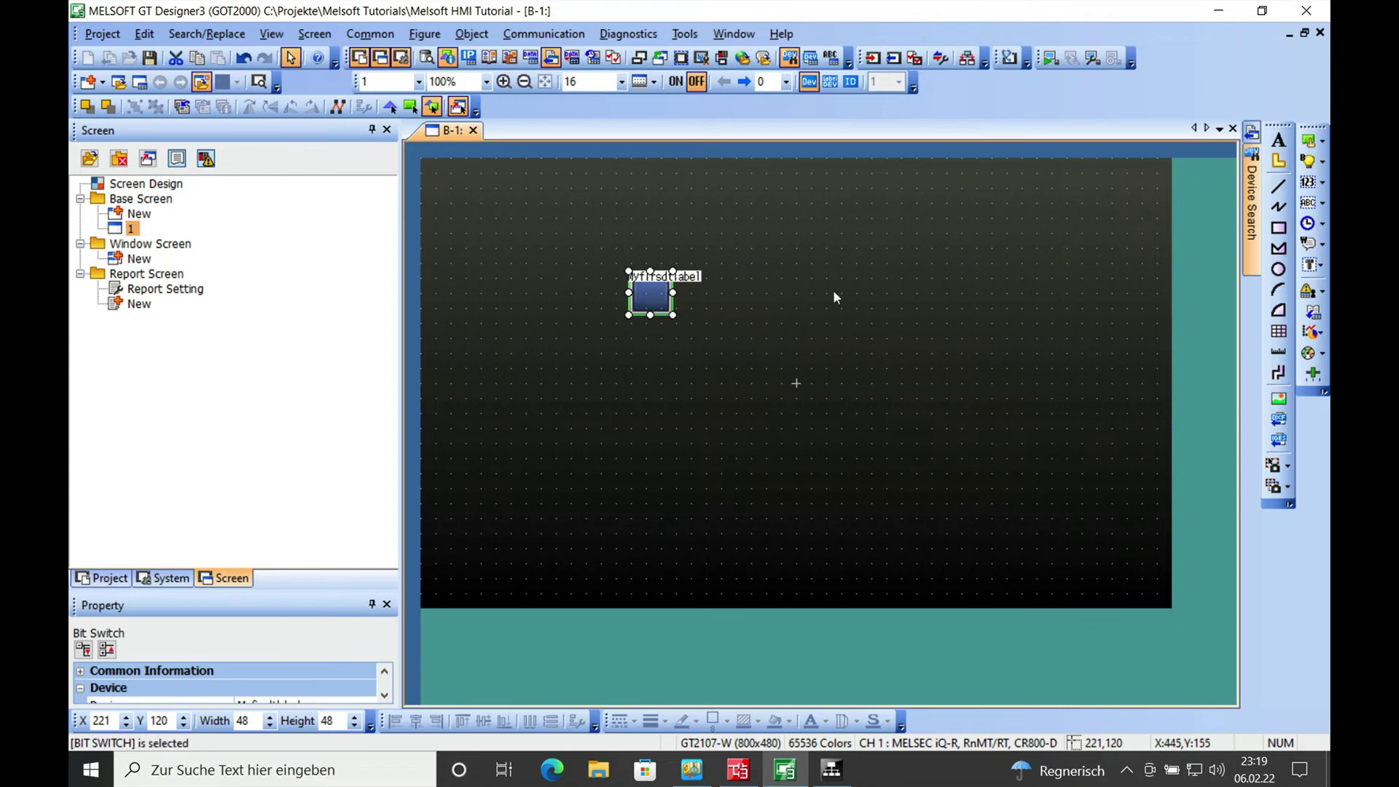
pyautogui.click(1324, 143)
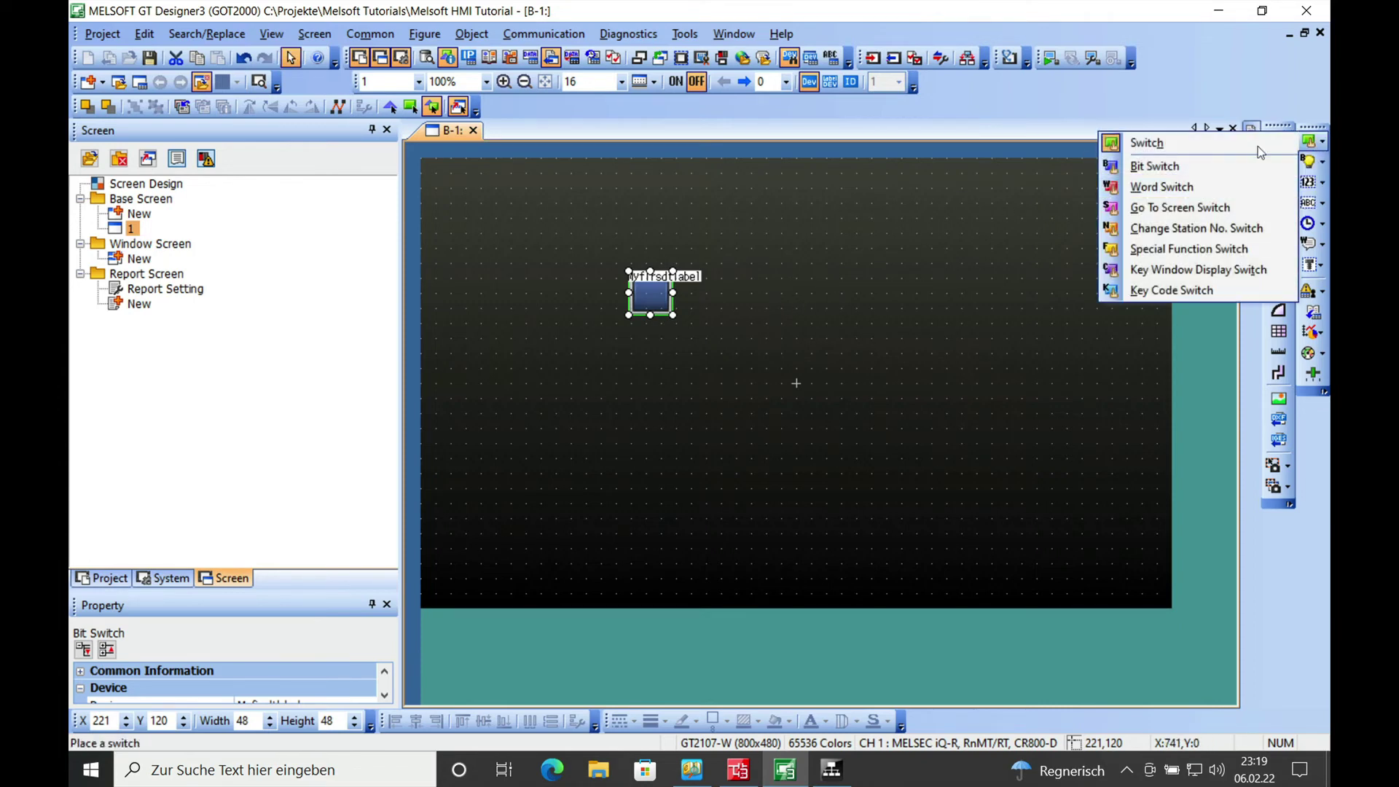
pyautogui.click(1167, 167)
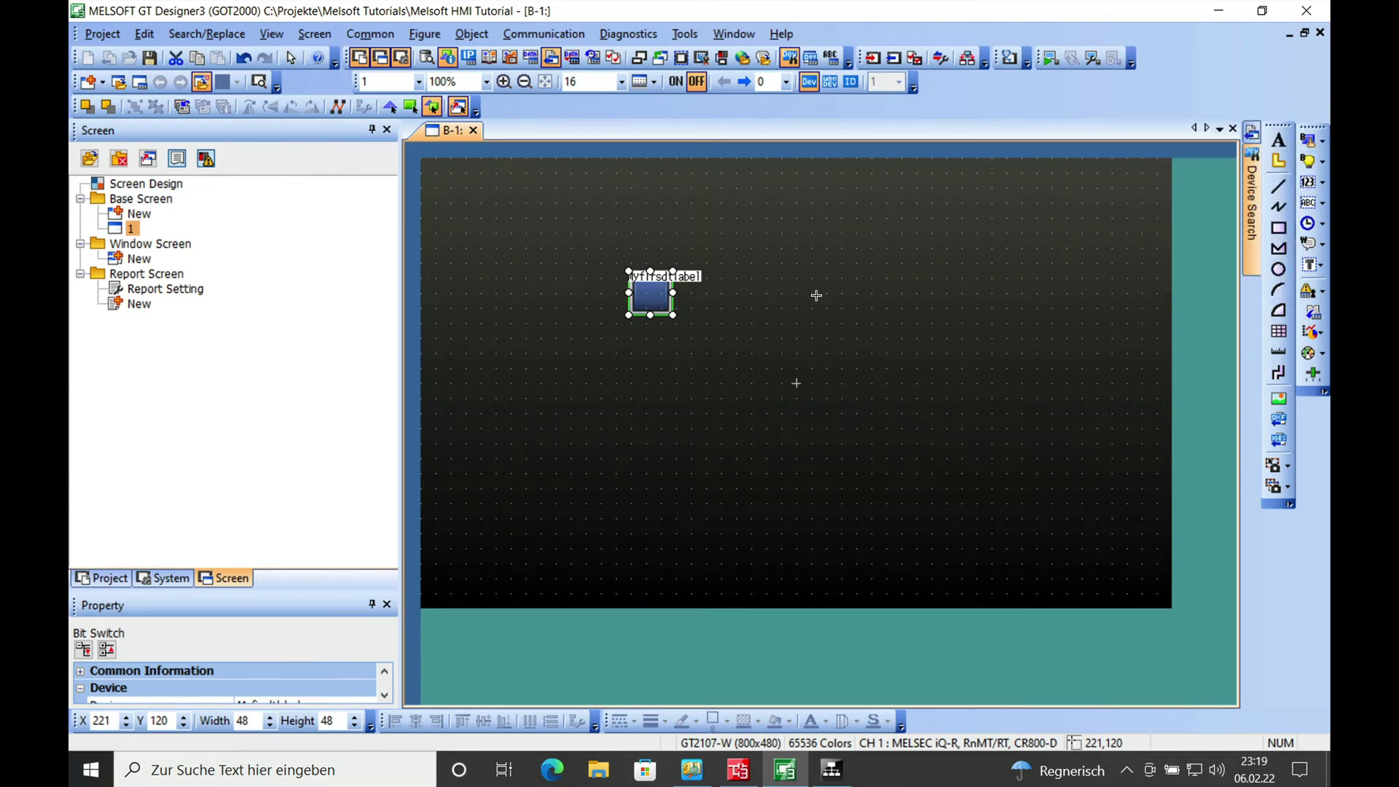
pyautogui.moveTo(804, 291); pyautogui.dragTo(881, 336)
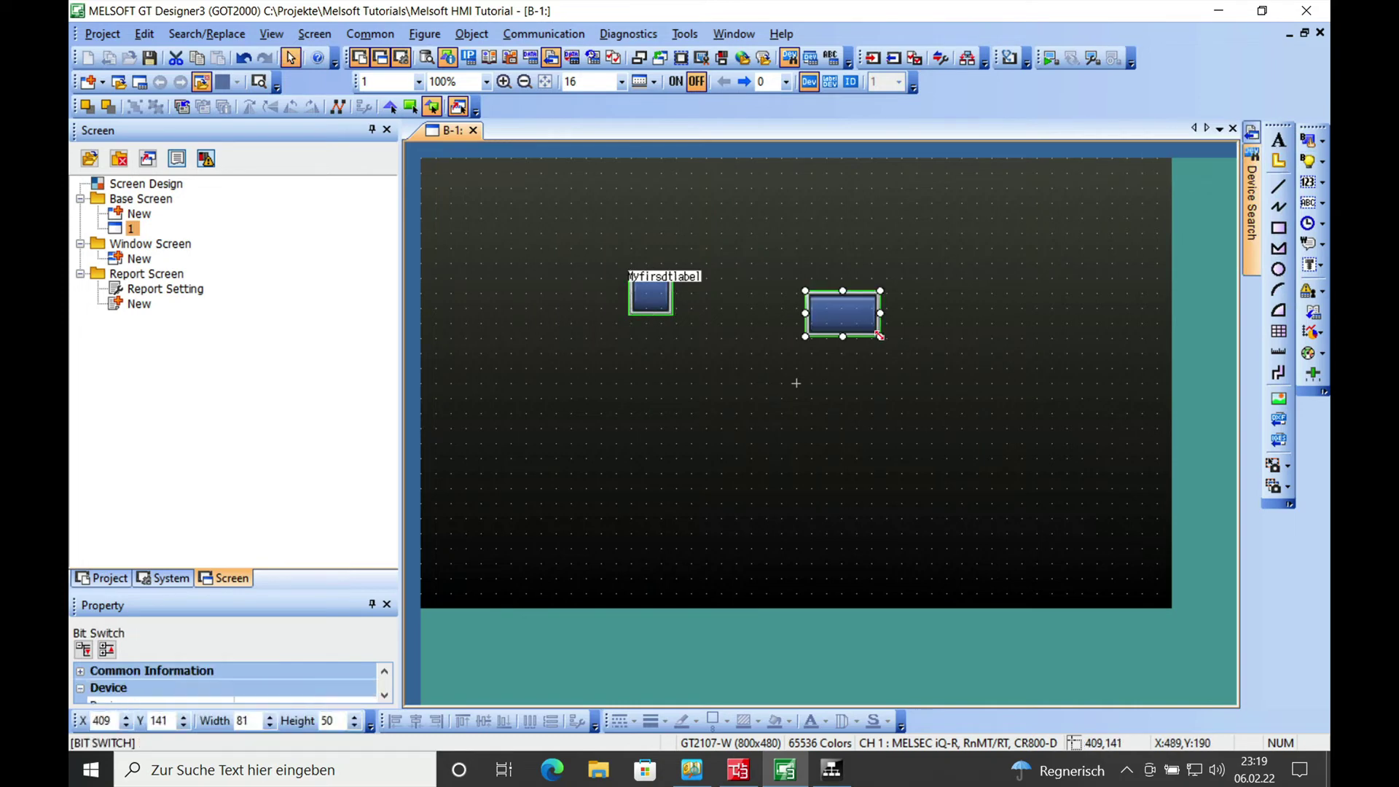
pyautogui.doubleClick(844, 318)
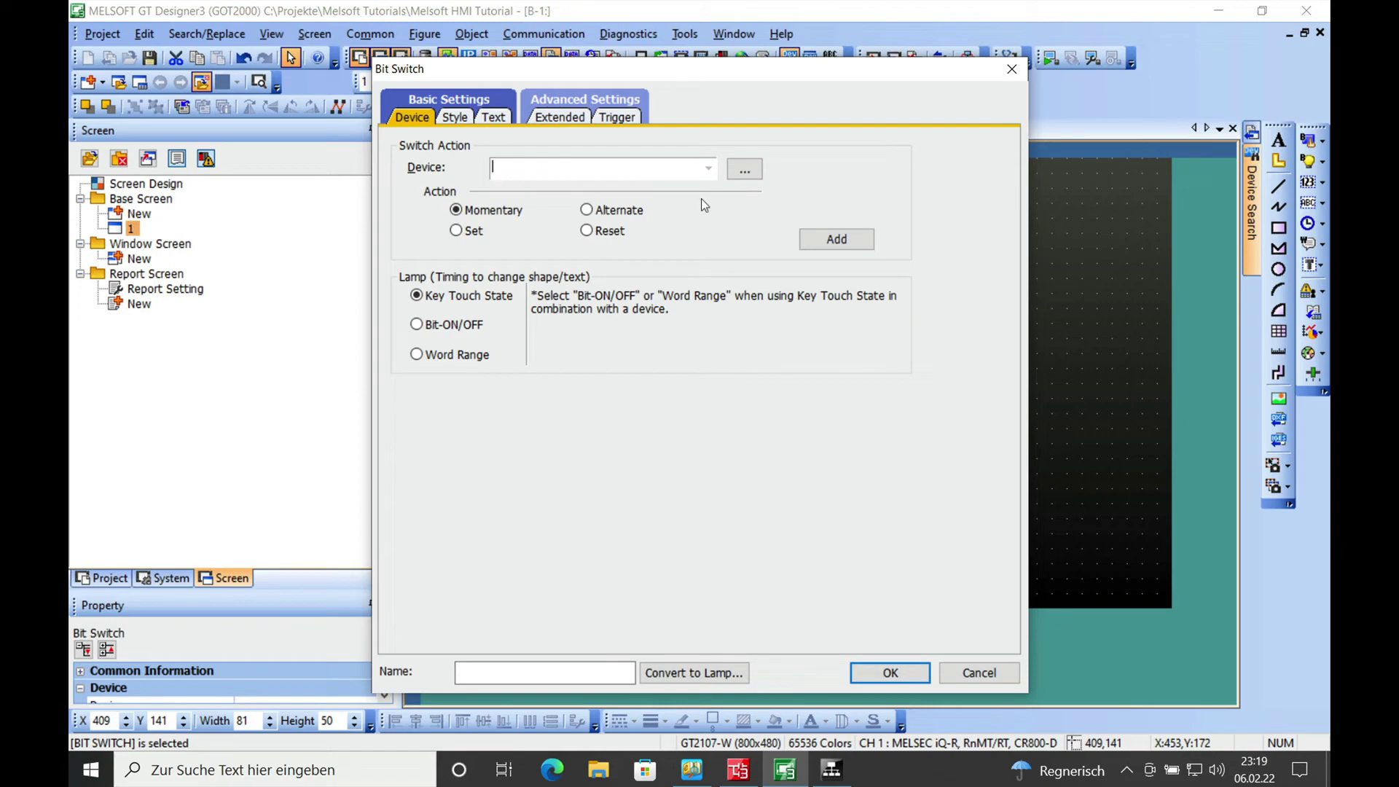
# Import system label Mysecondlabel as the switch's device, confirm, and drag the switch up beside the first.
pyautogui.click(745, 170)
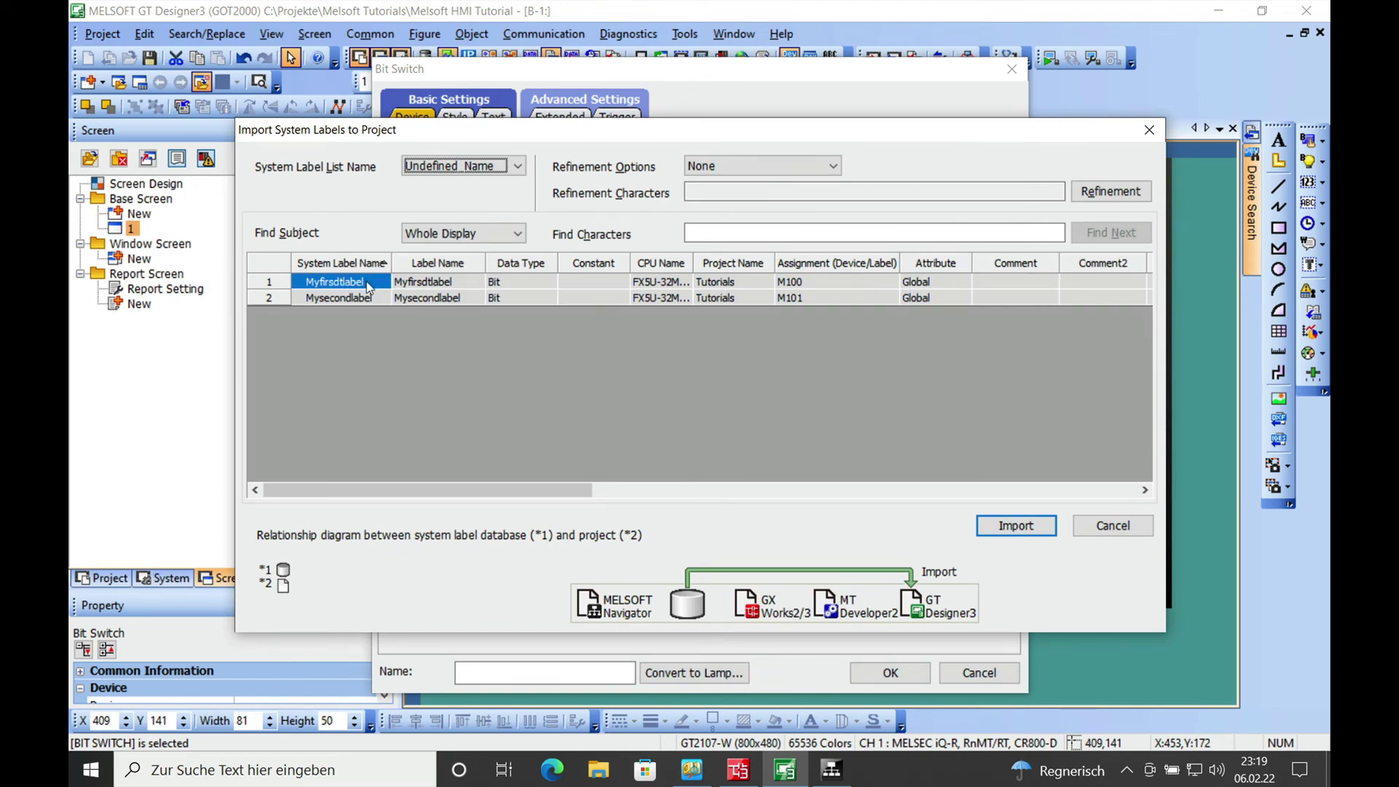
pyautogui.click(352, 297)
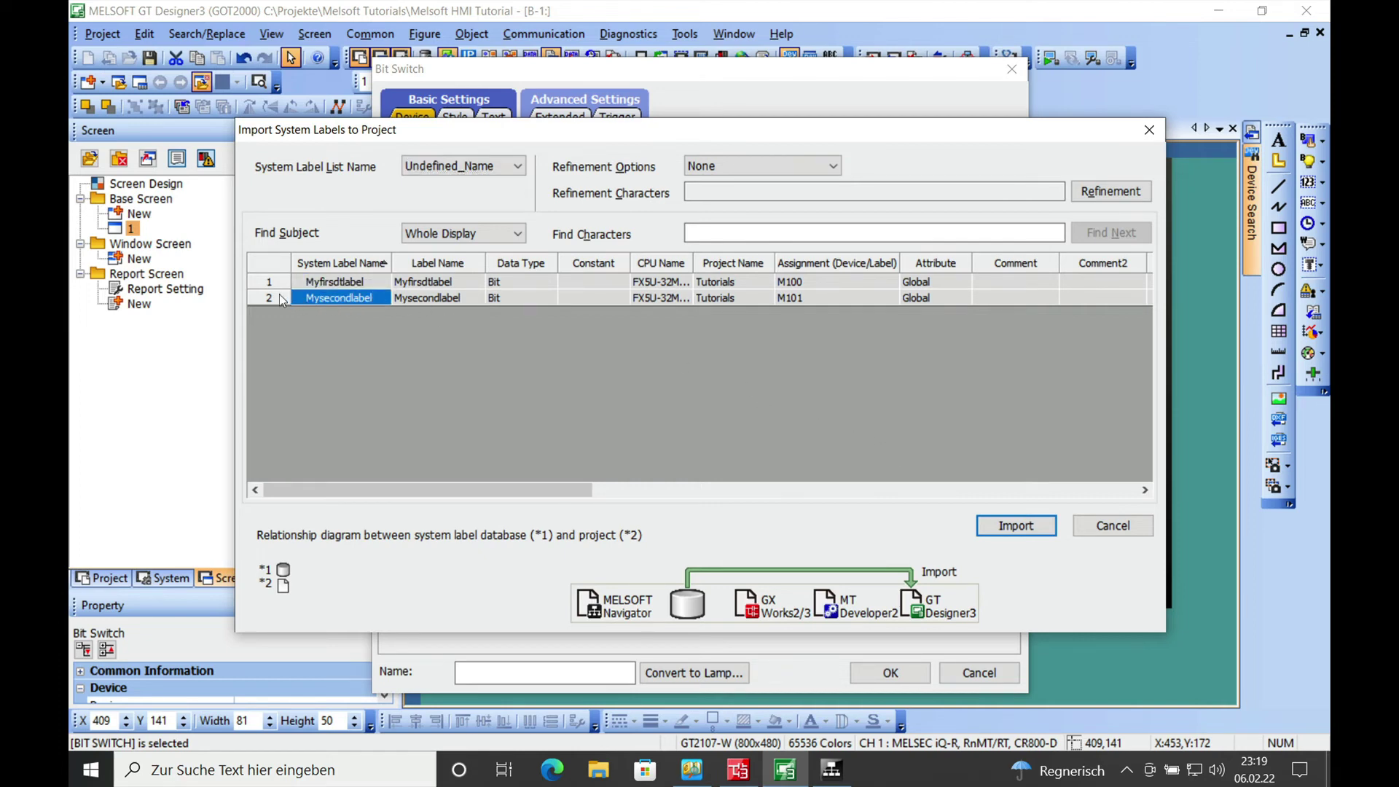
pyautogui.click(1016, 526)
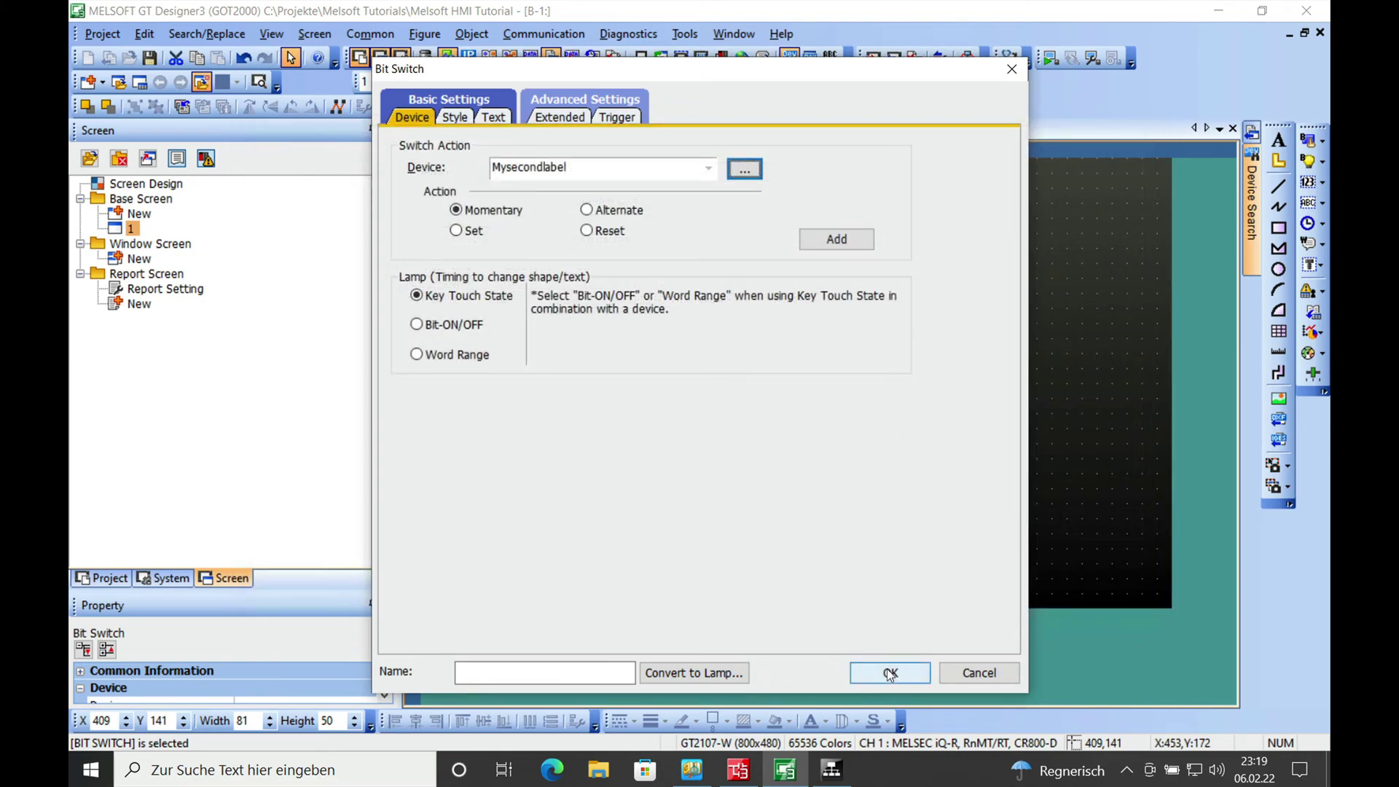
pyautogui.click(891, 673)
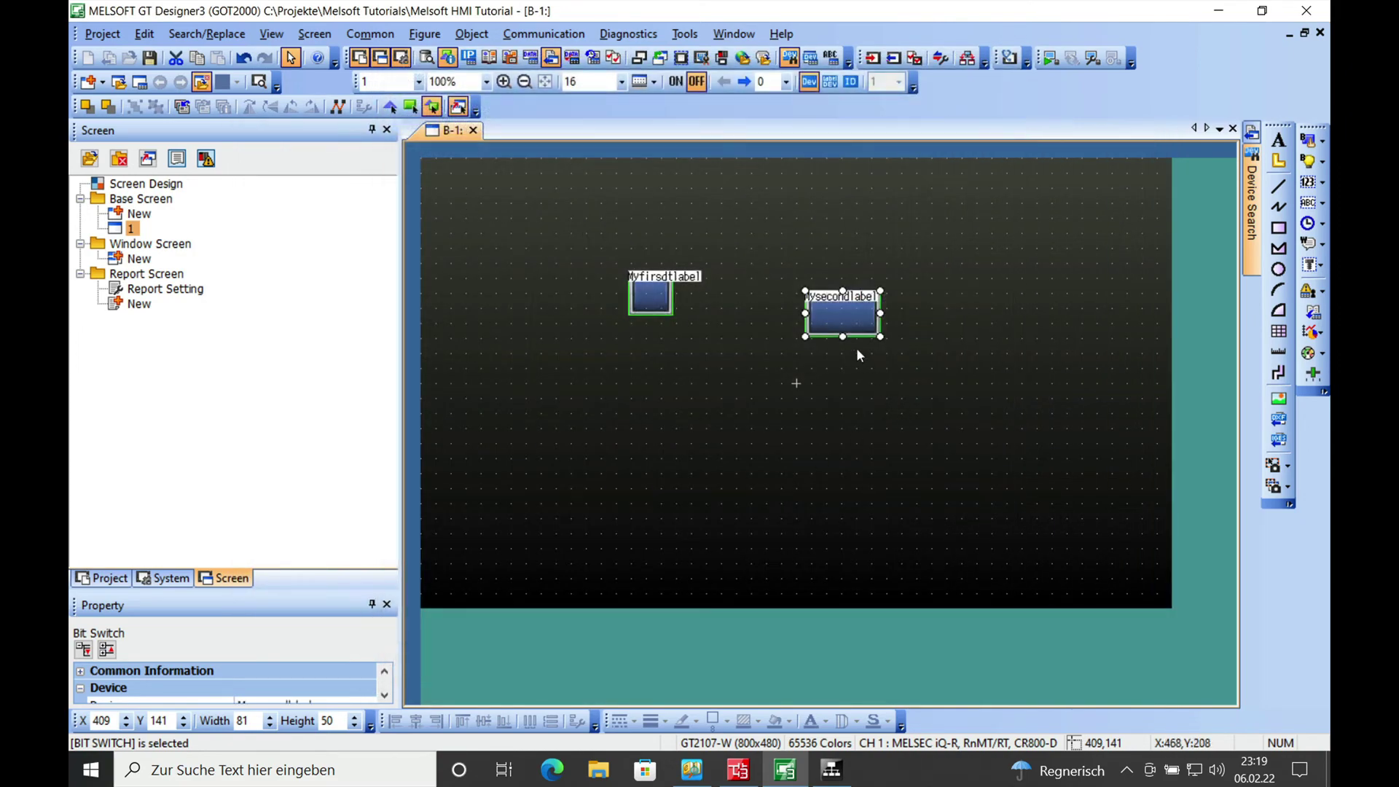
pyautogui.moveTo(843, 321); pyautogui.dragTo(861, 293)
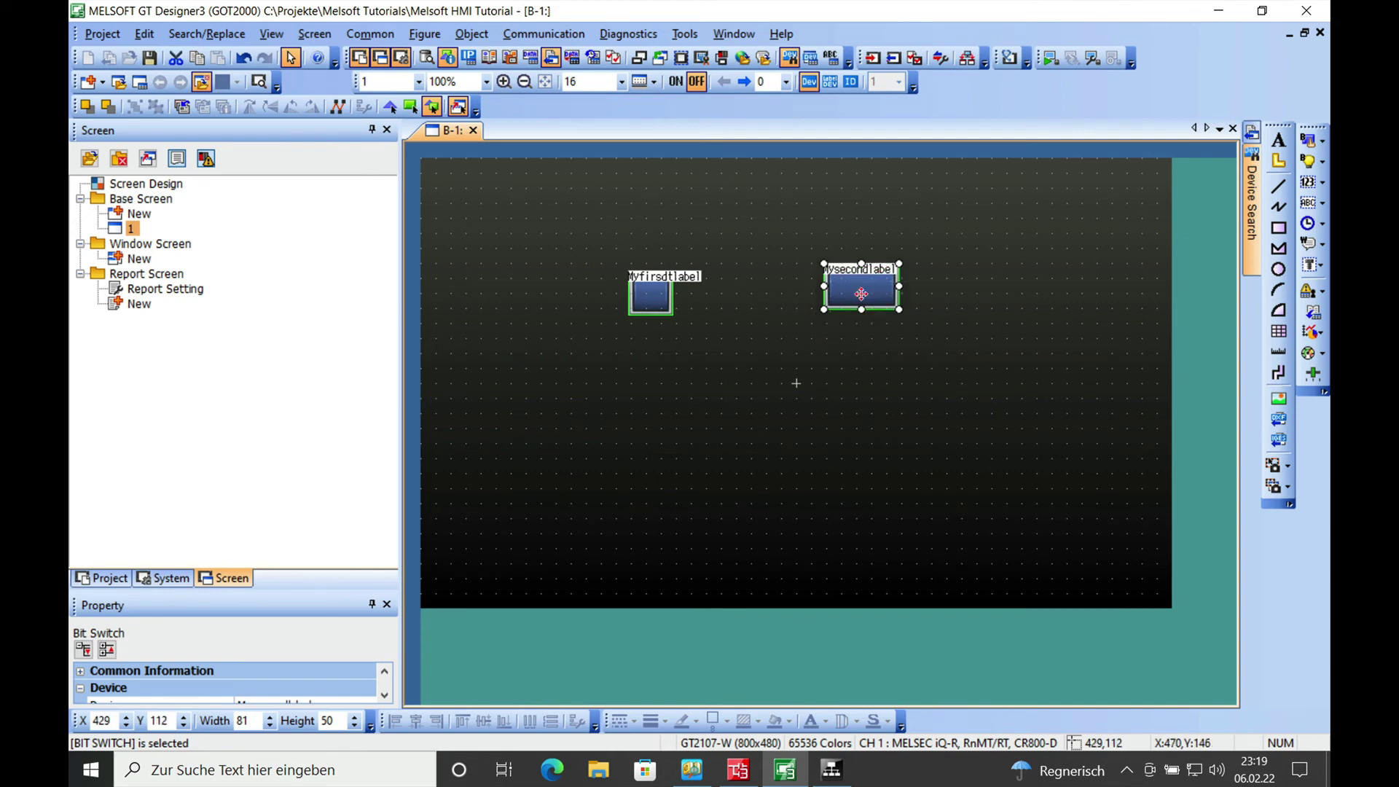
pyautogui.click(738, 771)
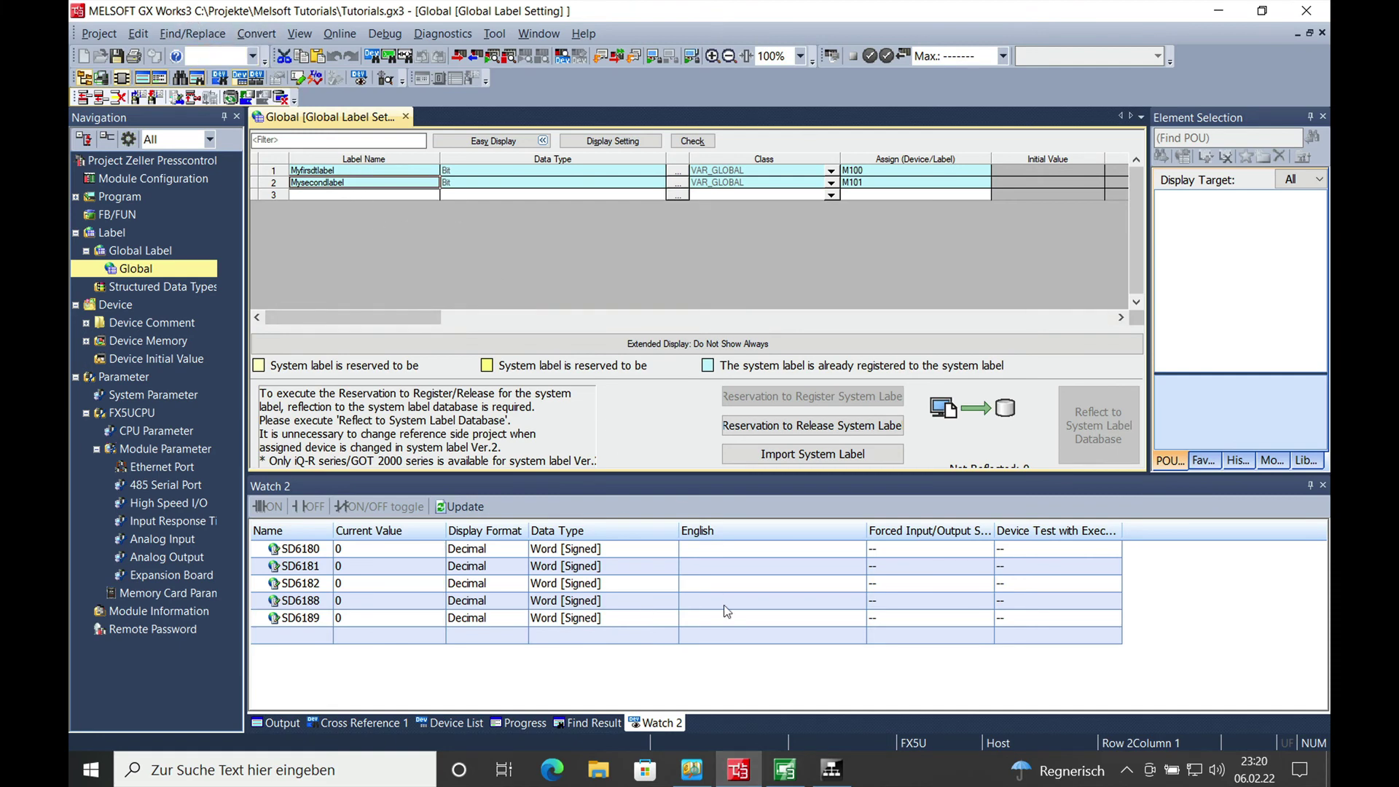
pyautogui.click(829, 768)
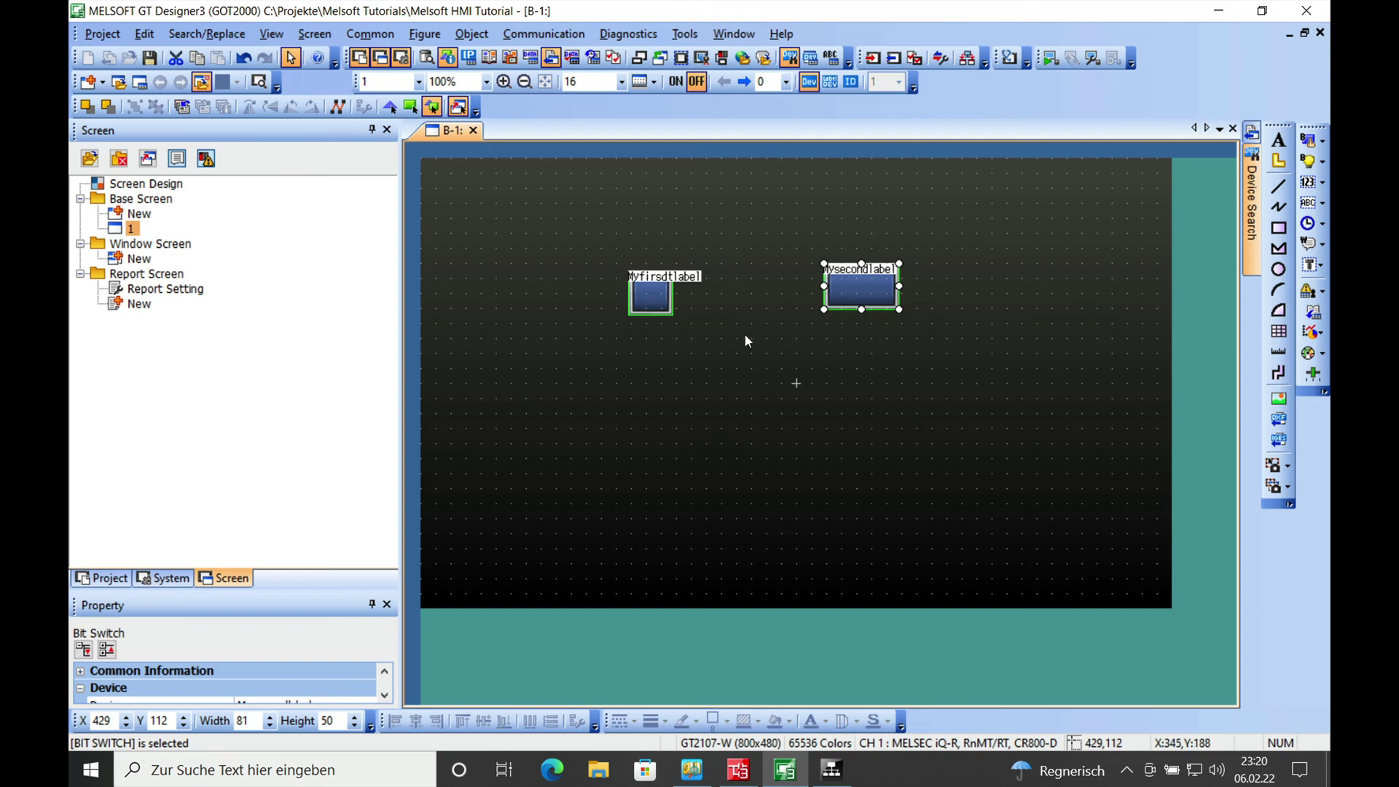
pyautogui.doubleClick(853, 297)
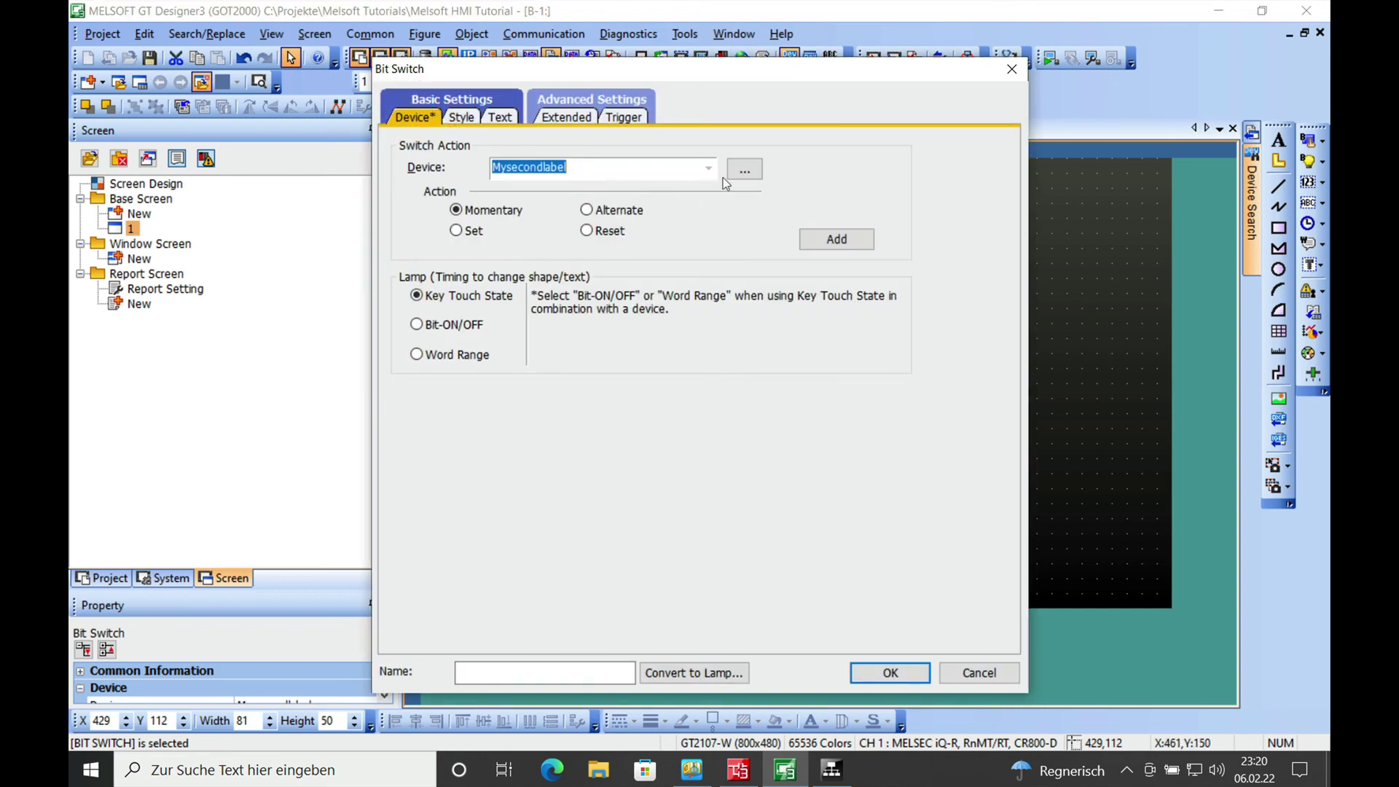
pyautogui.click(744, 169)
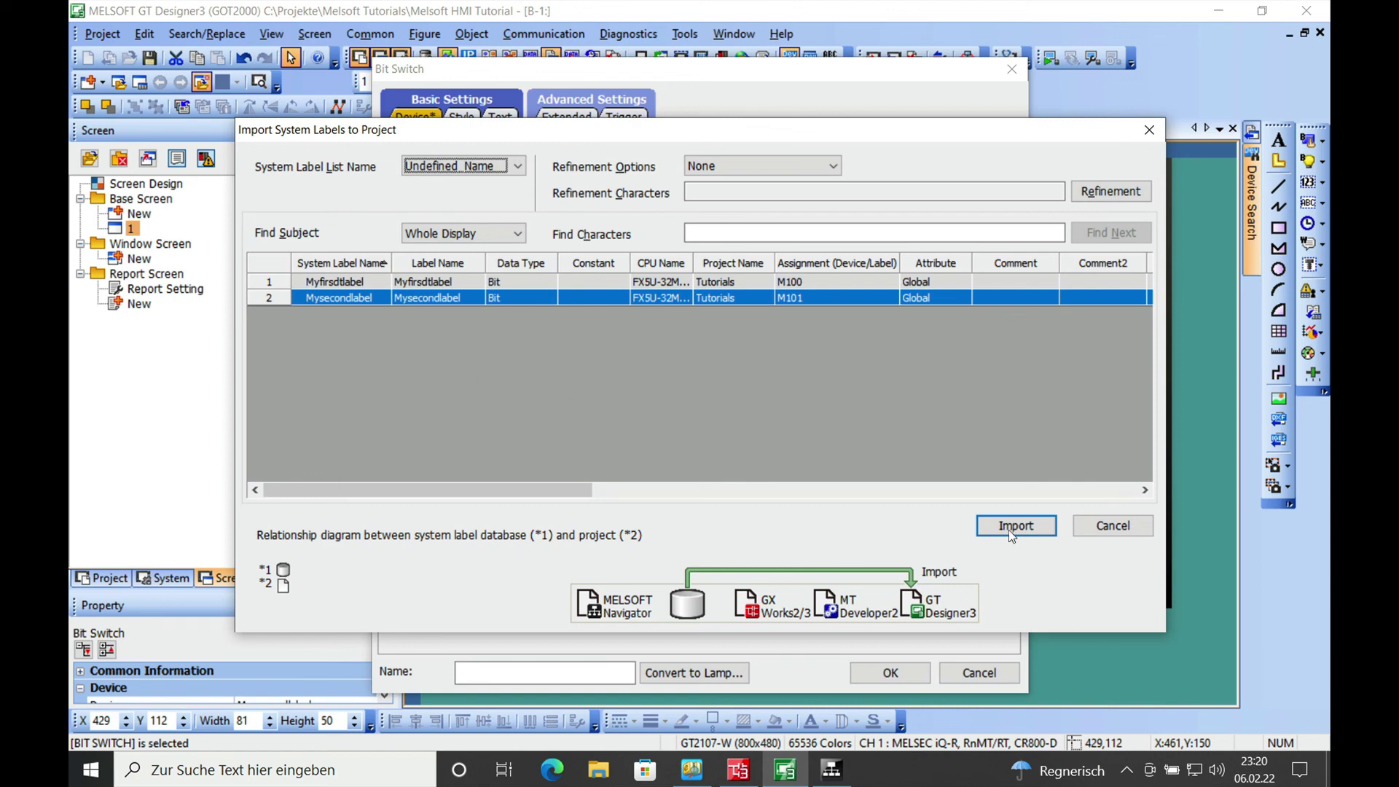
pyautogui.click(1122, 526)
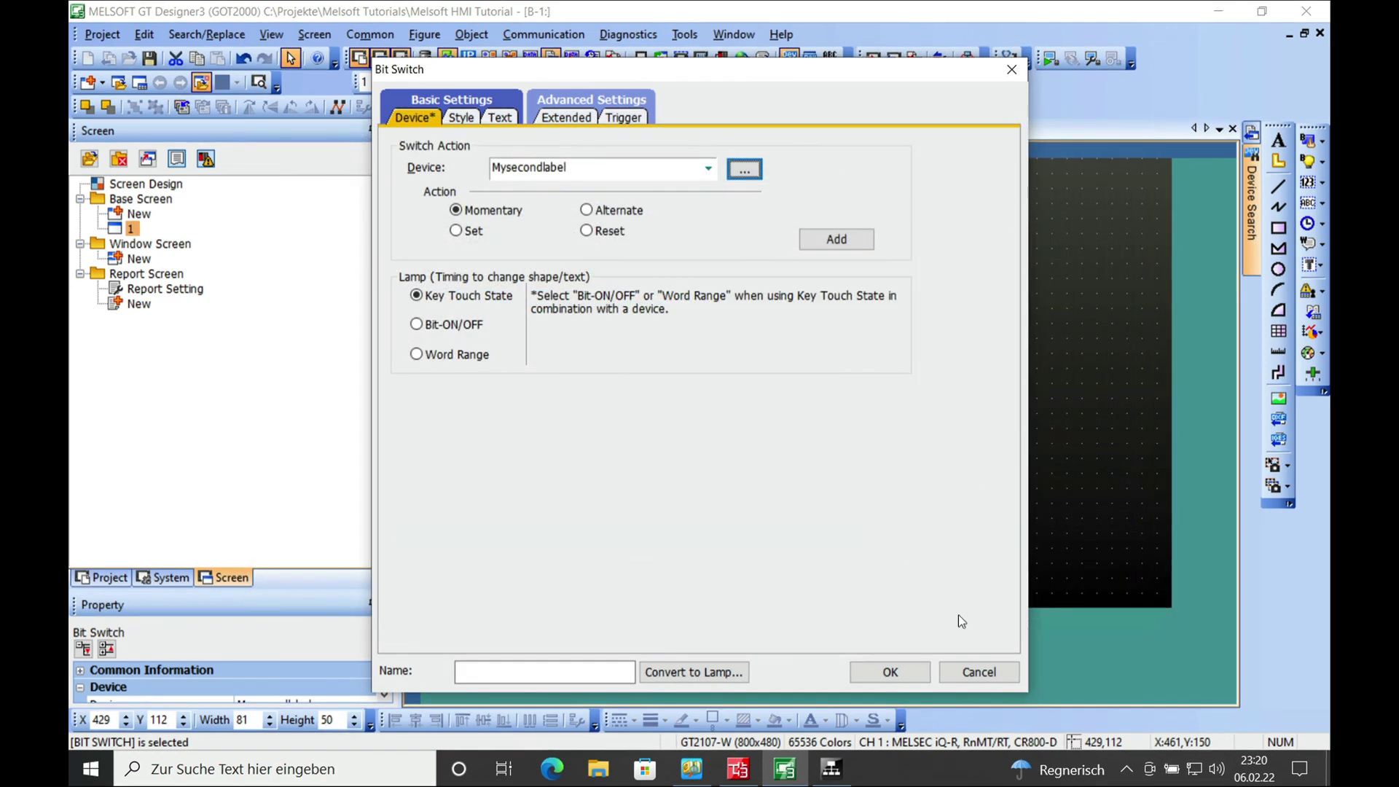
pyautogui.click(978, 673)
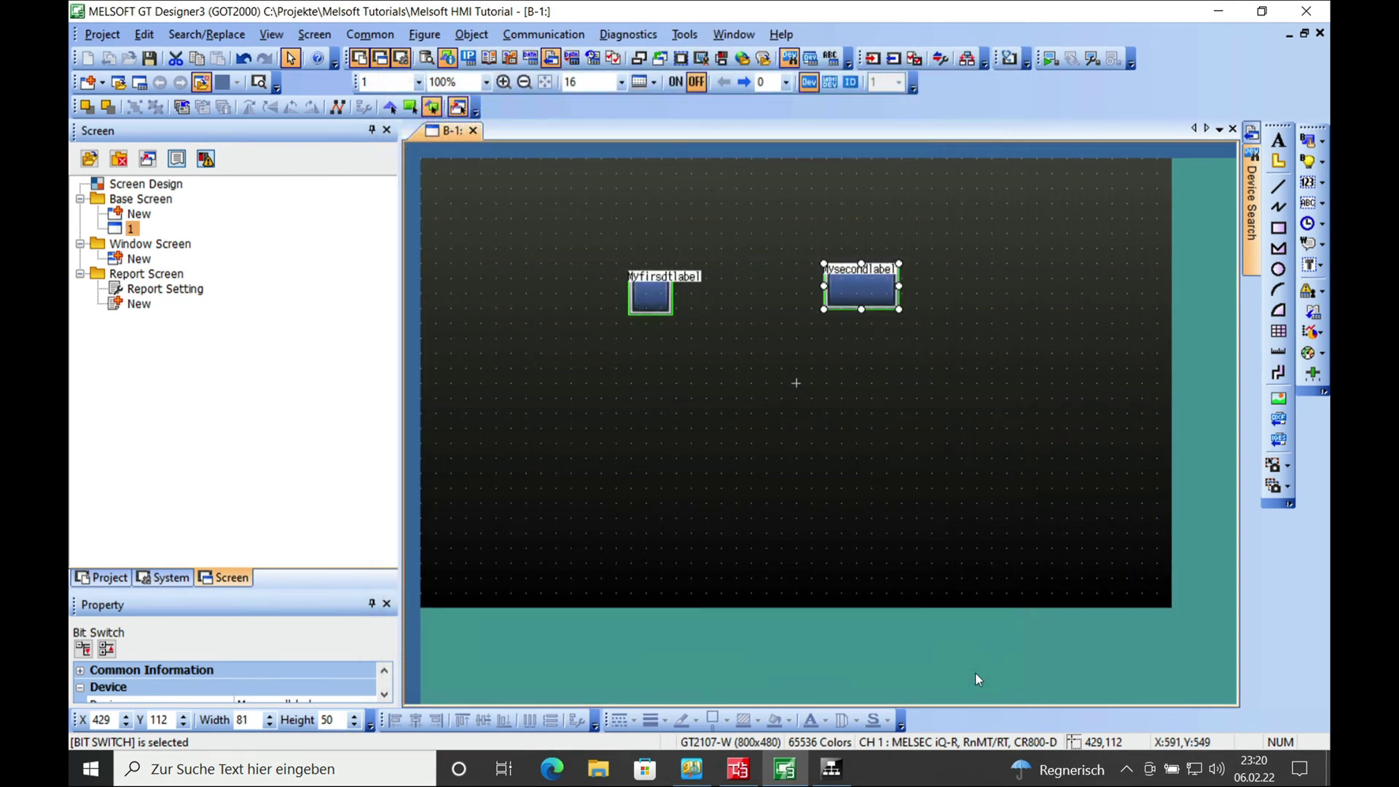